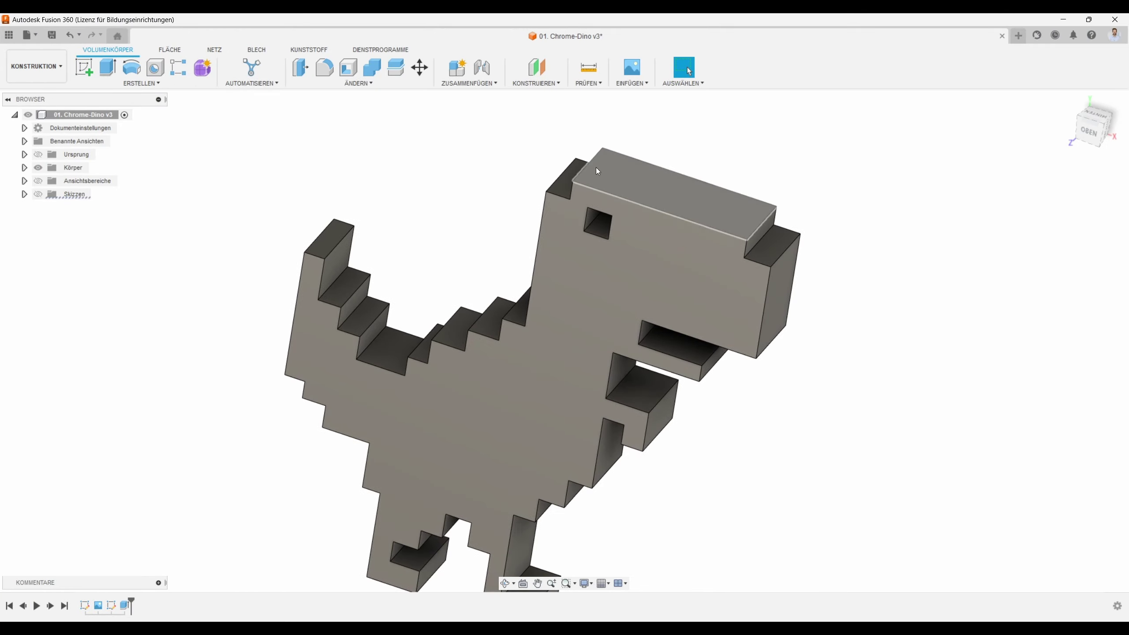
Zoom, pan and orbit the view so the dino's front faces you
scroll(596, 170, "up", 2)
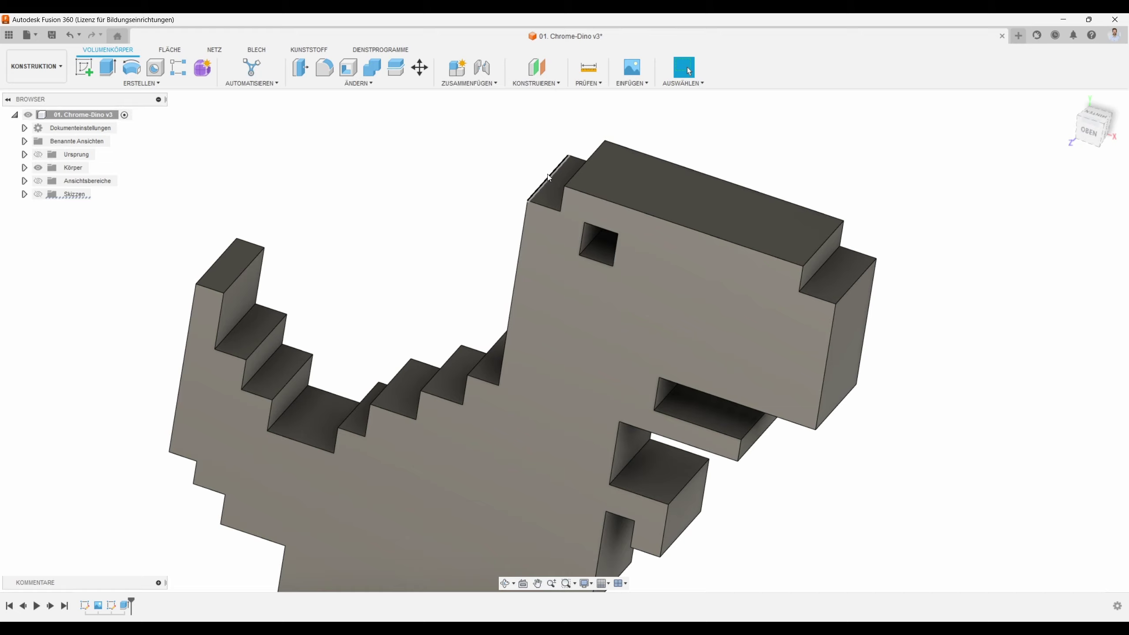
middle_click_drag(547, 174, 515, 199)
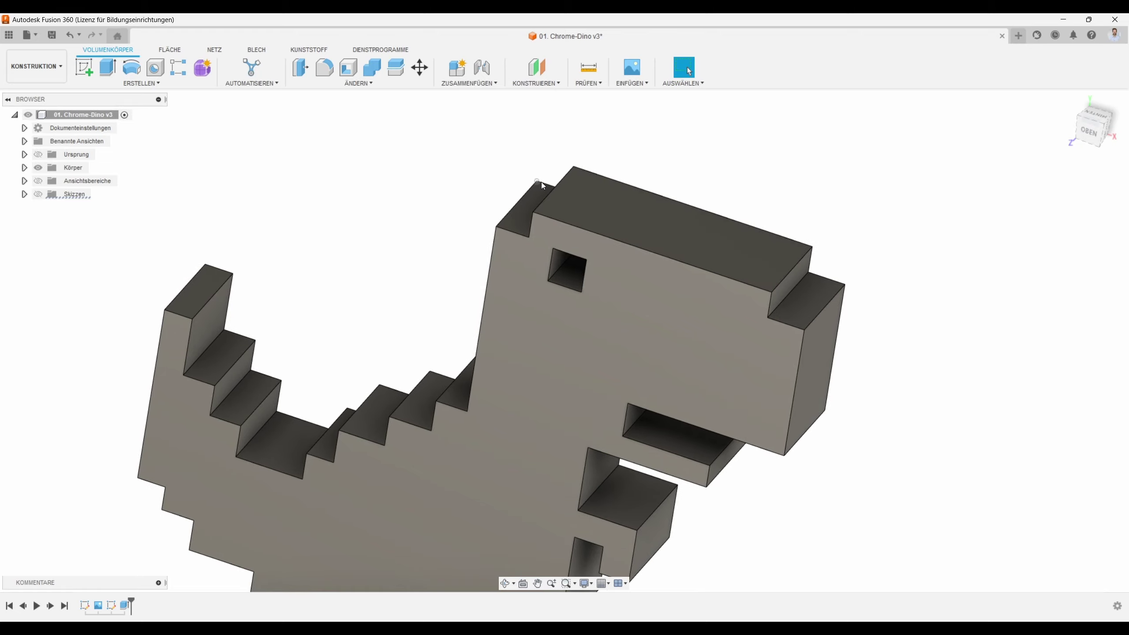
key("F4")
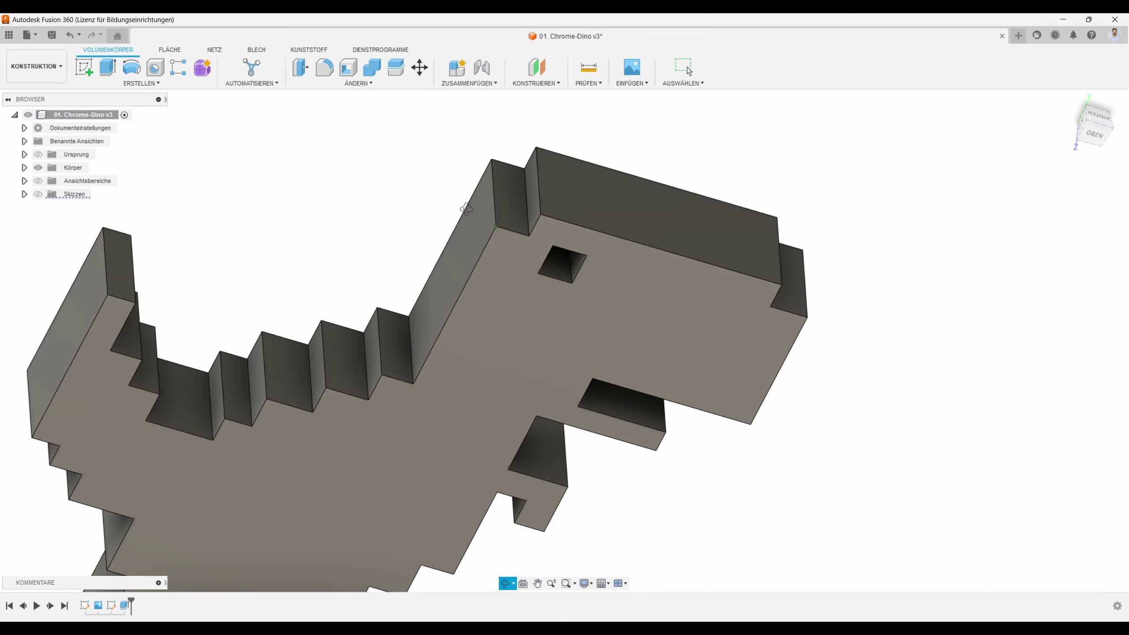
left_click_drag(439, 194, 492, 208)
key("Escape")
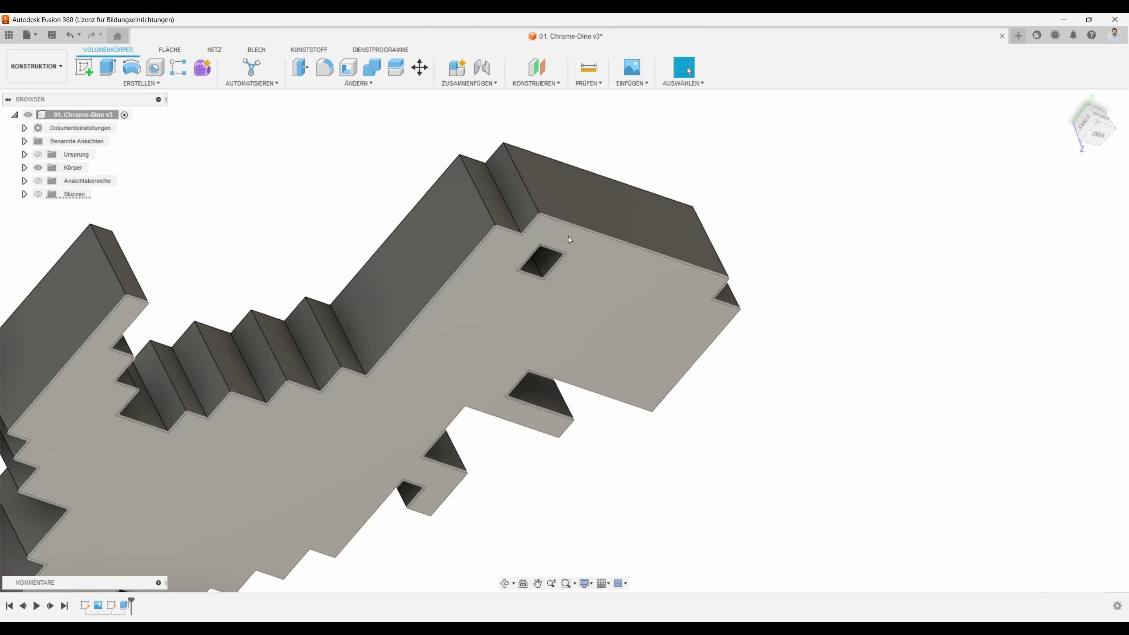
key("F4")
left_click_drag(444, 249, 277, 263)
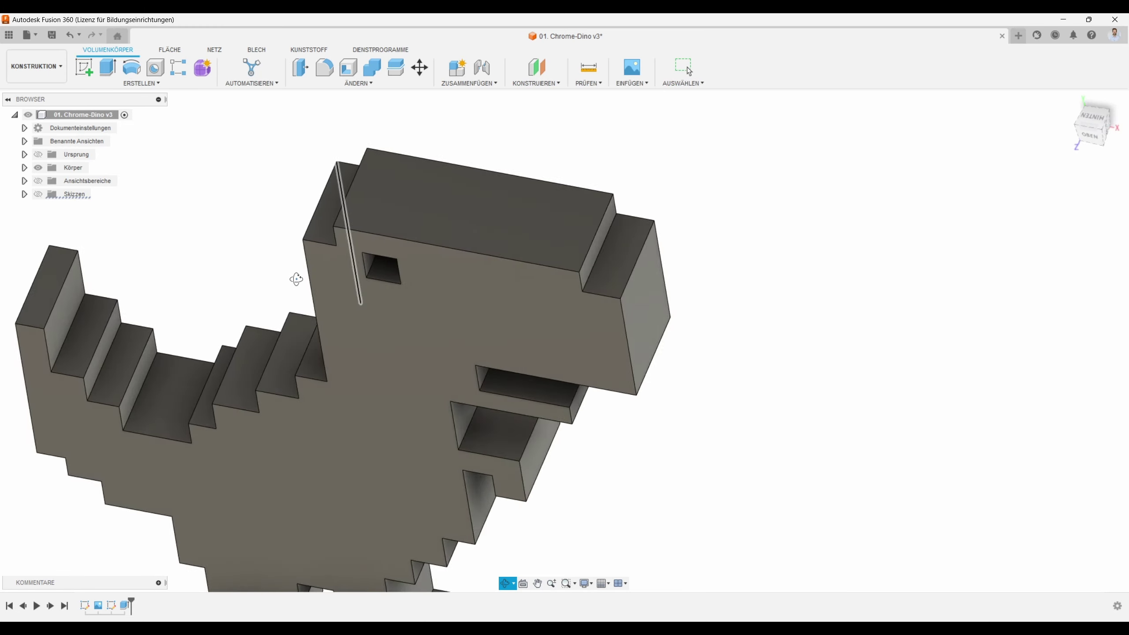
key("Escape")
middle_click_drag(352, 281, 550, 275)
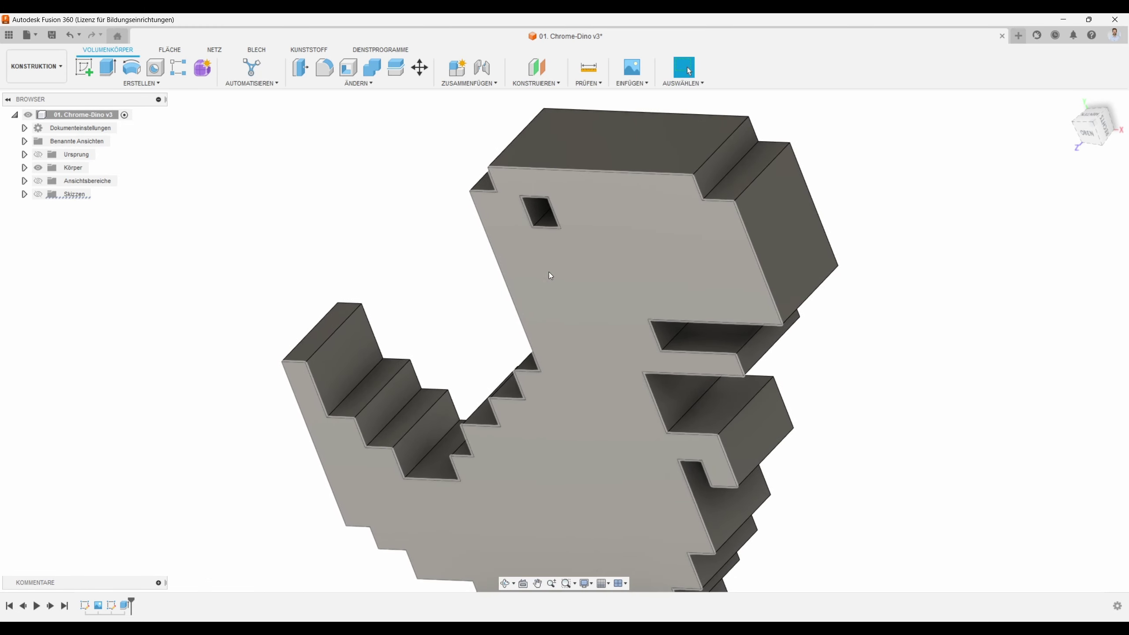
Select the dino's front face (280.659 mm²) and open the Konstruieren dropdown
left_click(543, 264)
right_click(543, 263)
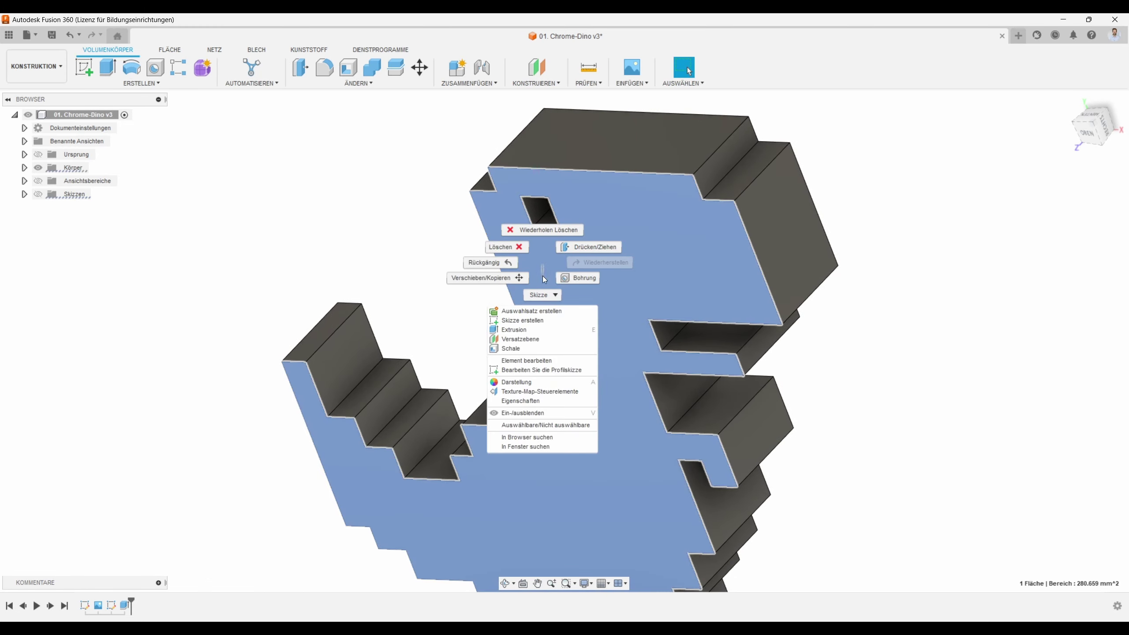
left_click(526, 320)
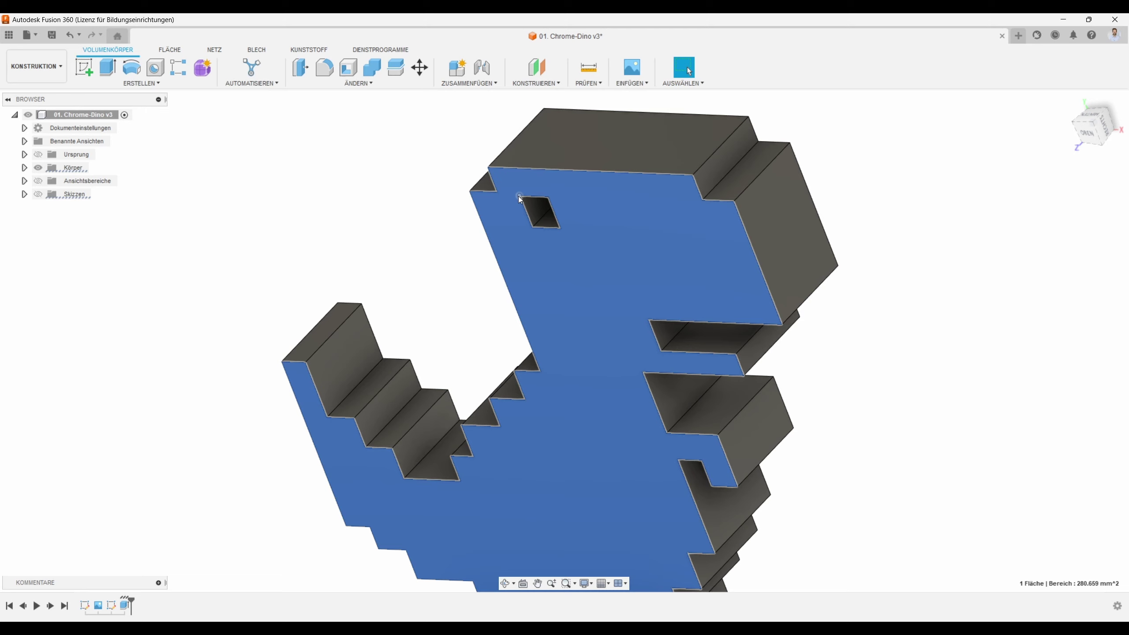
middle_click_drag(515, 200, 523, 245)
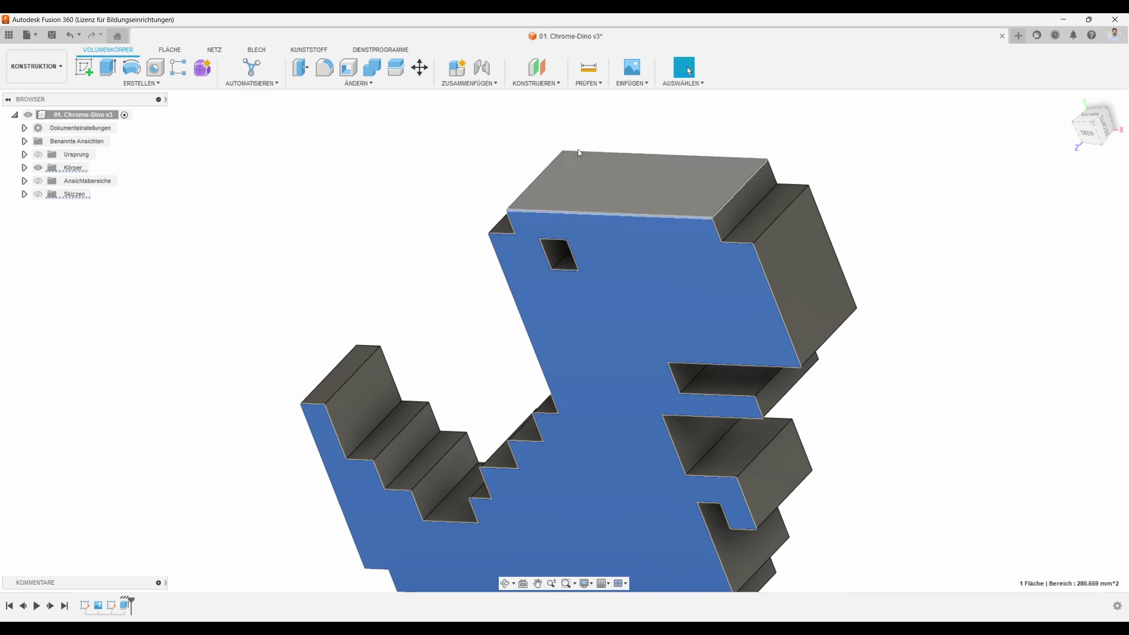
left_click(538, 84)
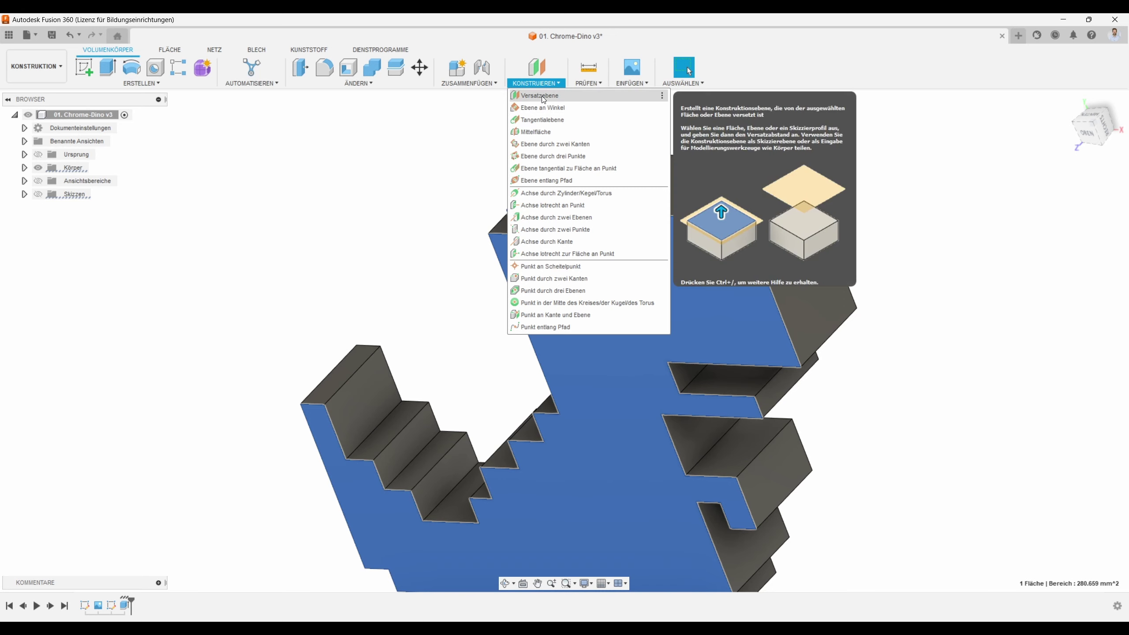
Create offset plane Ebene7 at -2.00 mm from the front face, inside the body
left_click(544, 96)
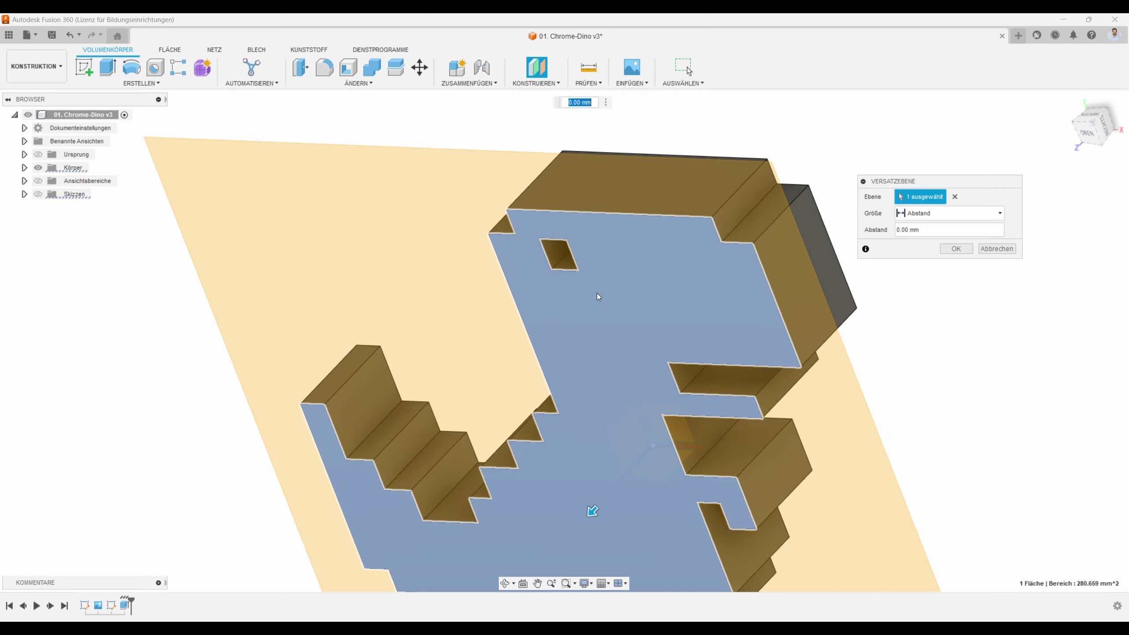
middle_click_drag(598, 297, 605, 294, "shift")
mouse_move(623, 333)
middle_mouse_down("shift")
mouse_move(543, 296)
mouse_move(498, 394)
mouse_move(457, 401)
middle_mouse_up("shift")
type("4")
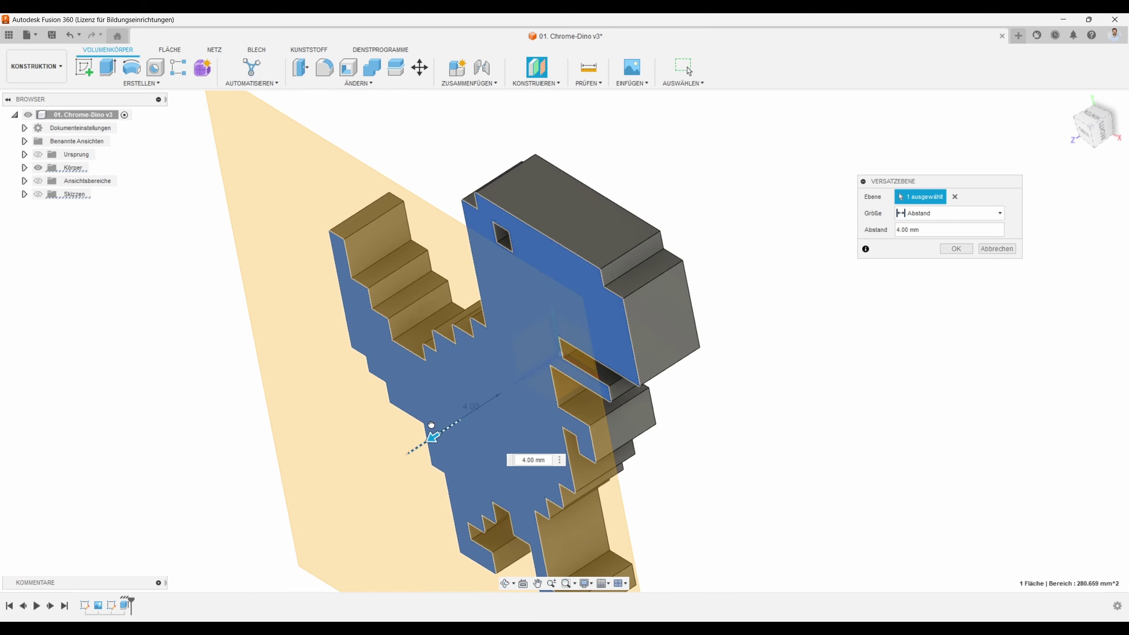
mouse_move(564, 267)
middle_mouse_down("shift")
mouse_move(574, 256)
mouse_move(556, 261)
mouse_move(569, 260)
mouse_move(560, 260)
mouse_move(562, 308)
middle_mouse_up("shift")
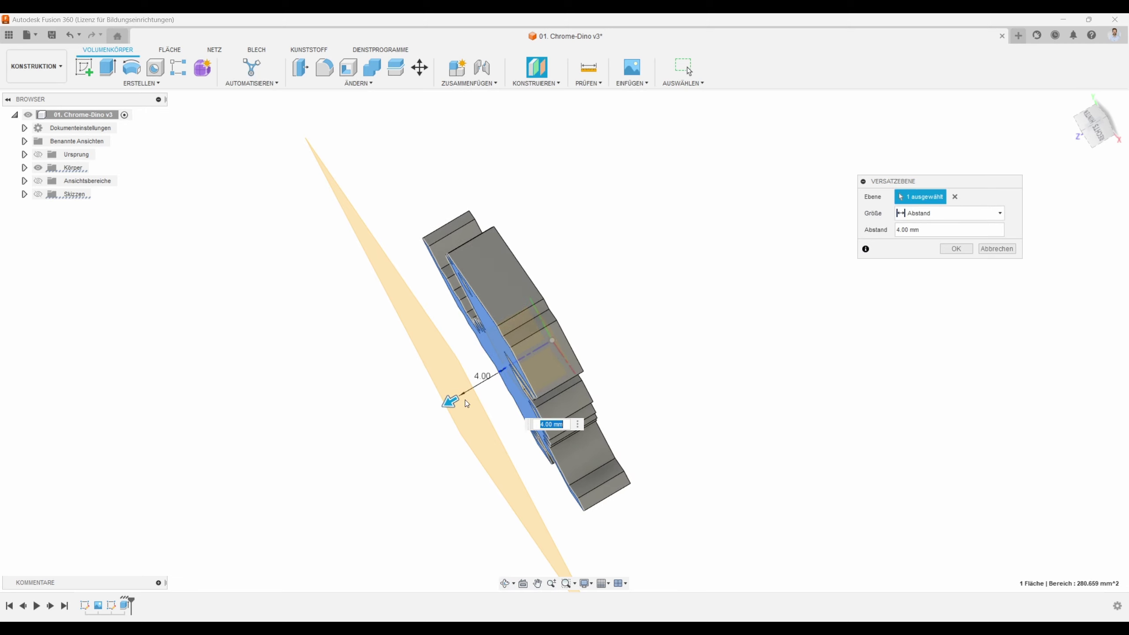
left_click_drag(450, 398, 514, 362)
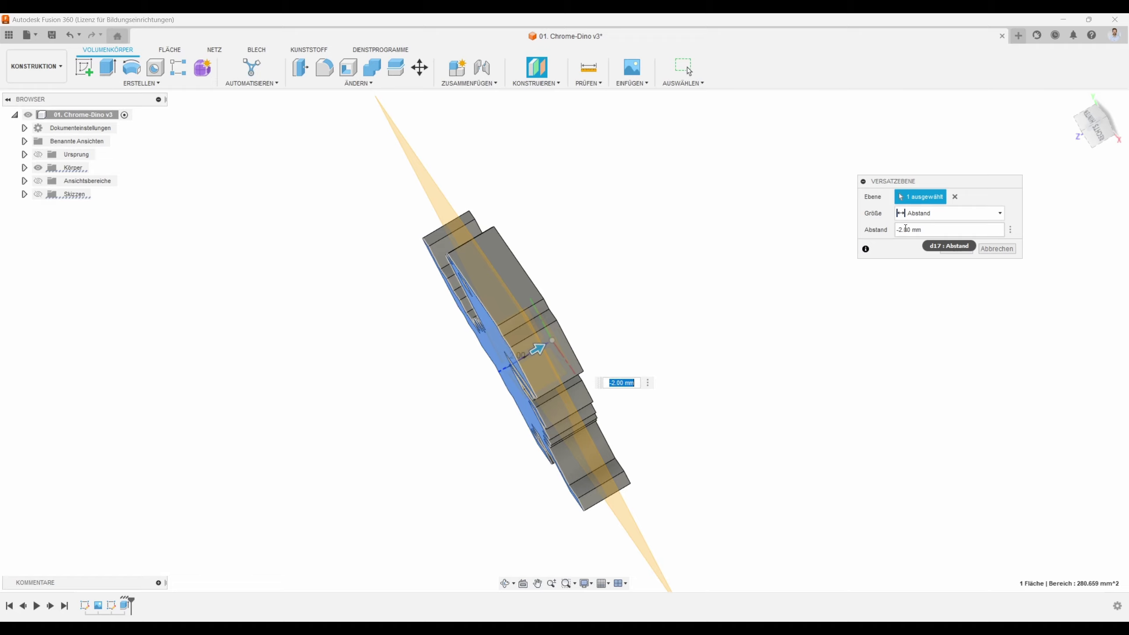
middle_click_drag(590, 270, 598, 272, "shift")
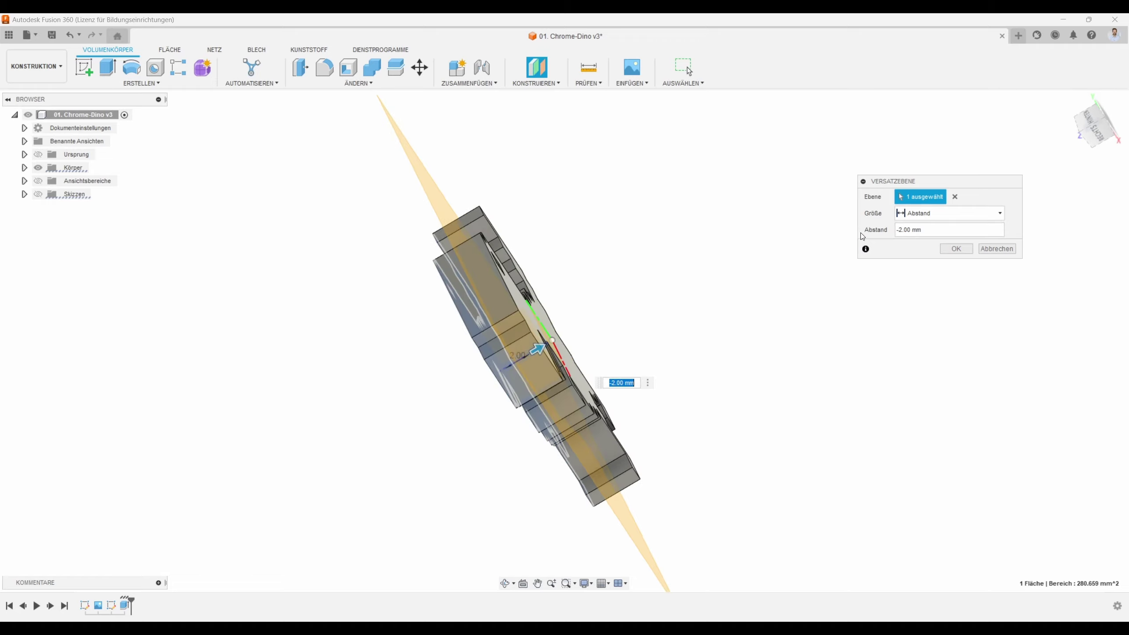
mouse_move(705, 302)
middle_mouse_down("shift")
mouse_move(640, 315)
mouse_move(658, 307)
mouse_move(631, 300)
mouse_move(650, 298)
middle_mouse_up("shift")
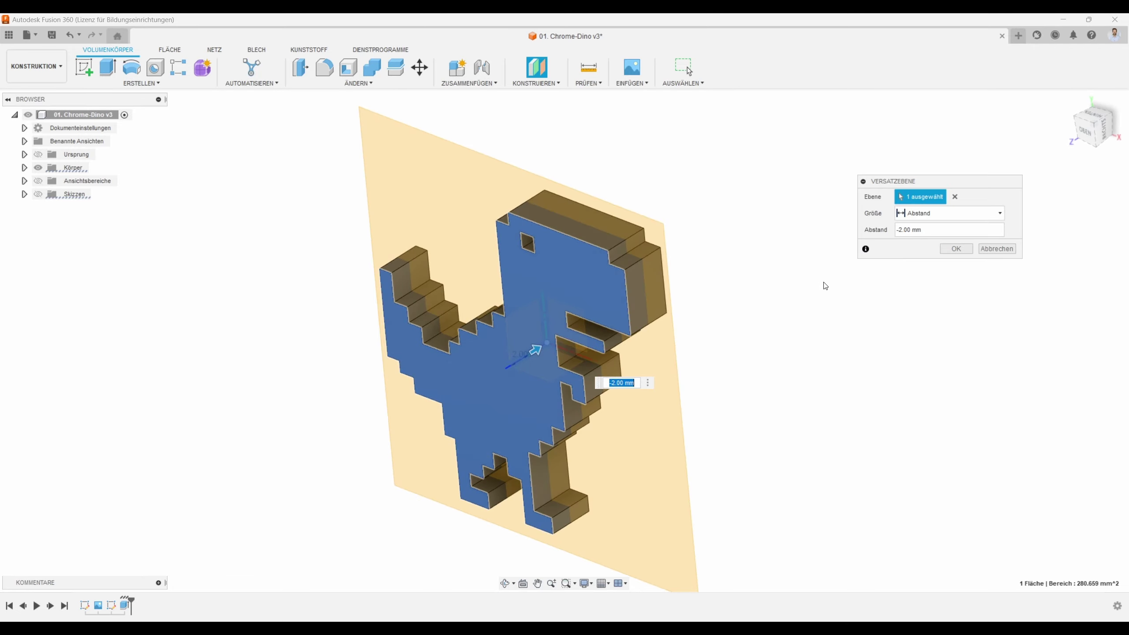
left_click(956, 249)
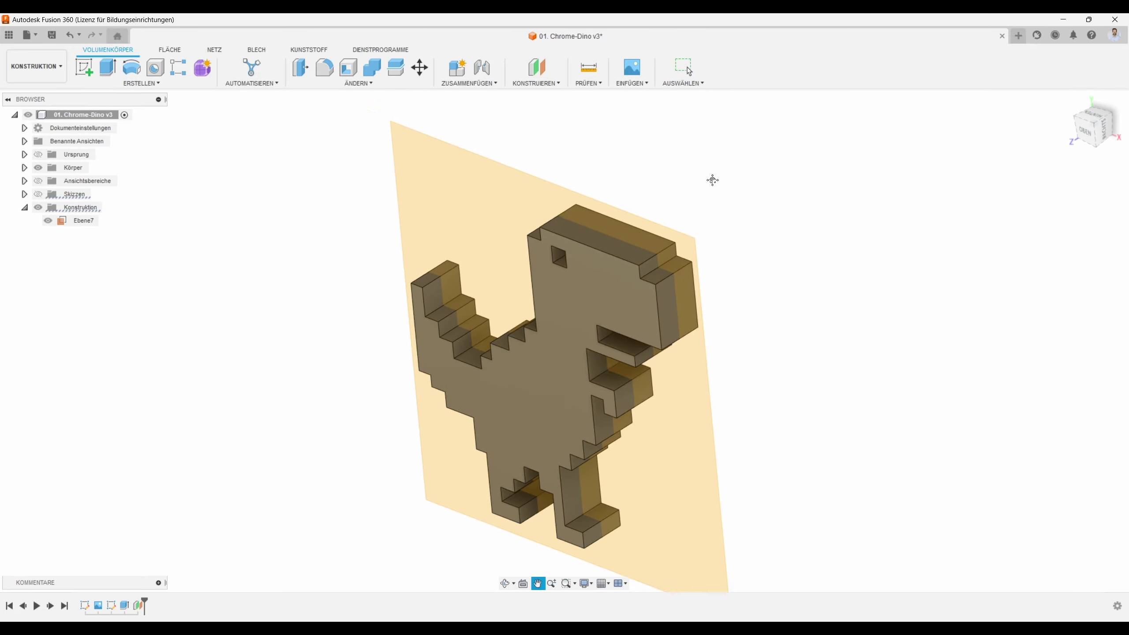
middle_click_drag(550, 122, 668, 175)
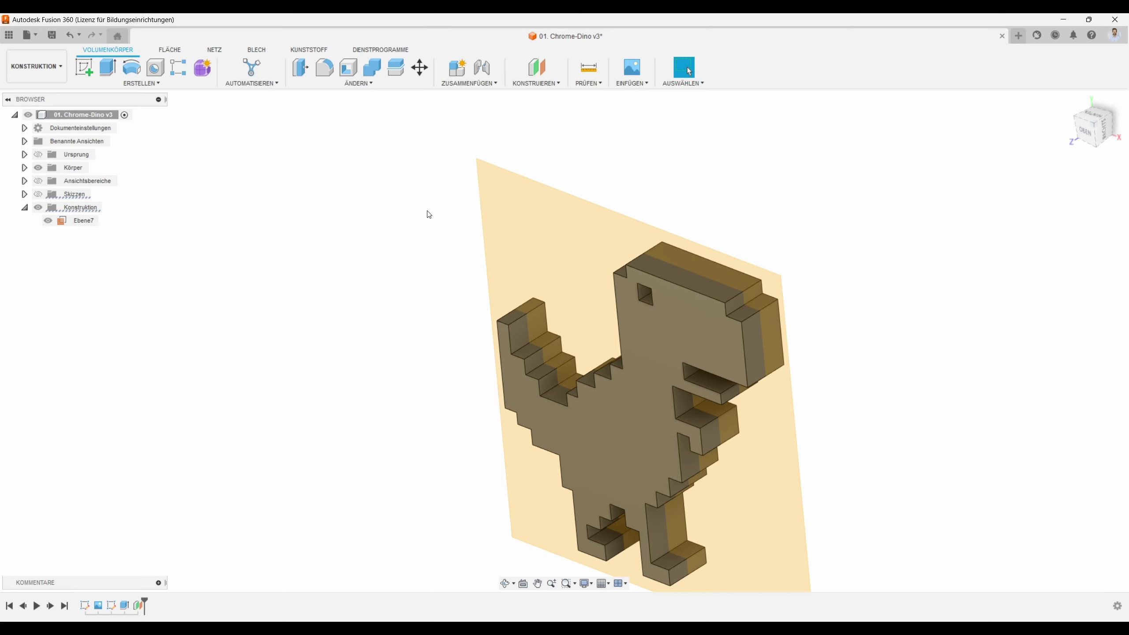
Start a new sketch on plane Ebene7
left_click(562, 201)
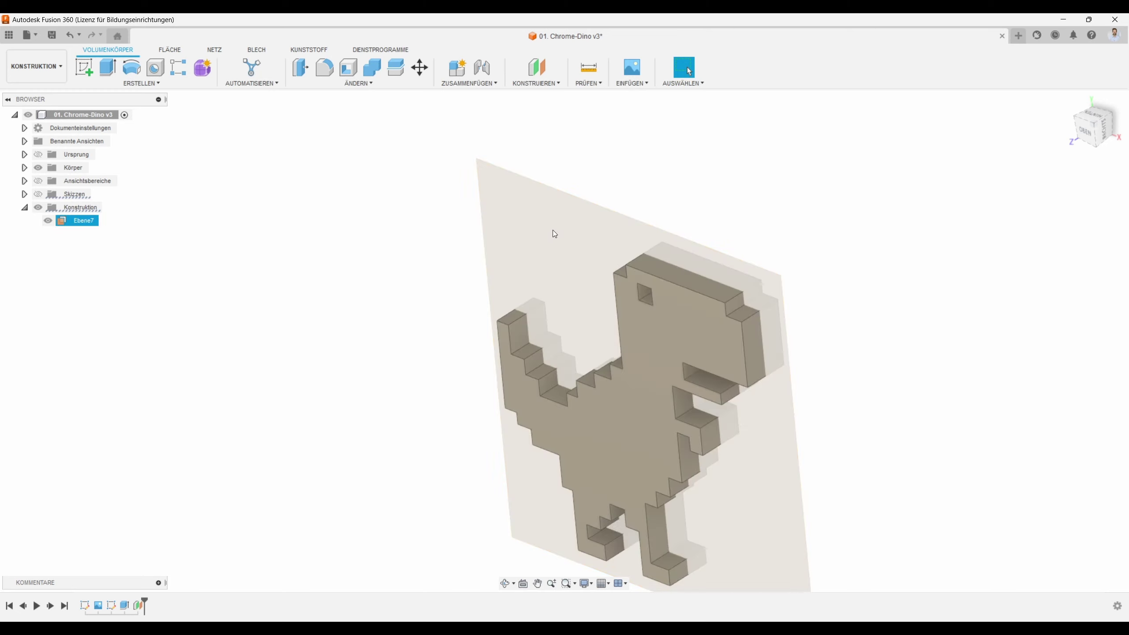
right_click(554, 250)
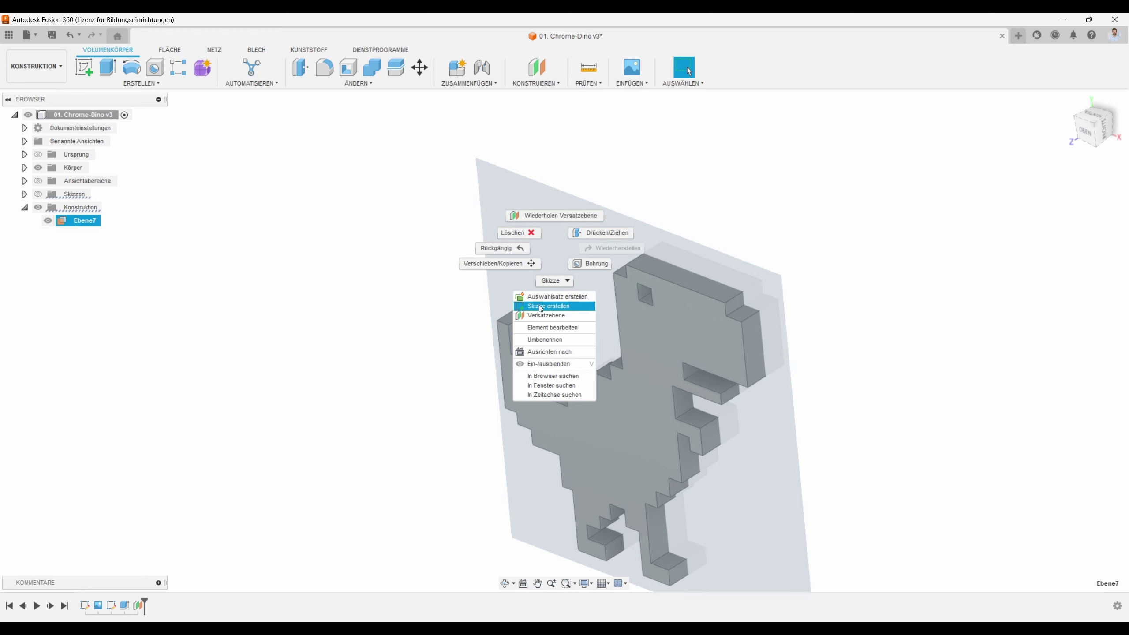
left_click(548, 306)
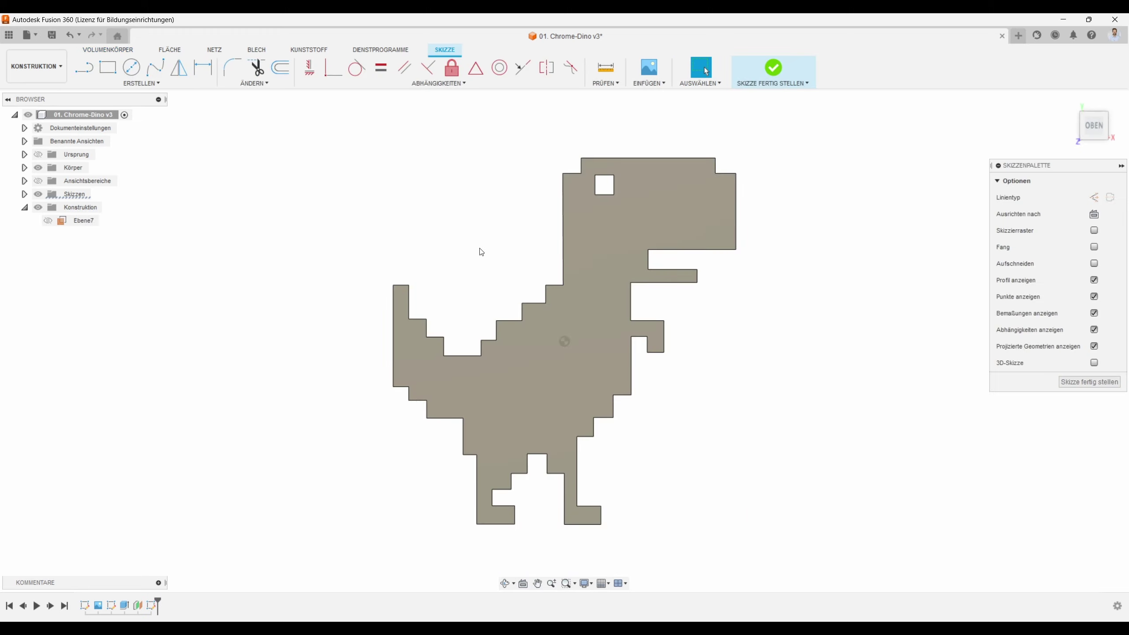
mouse_move(491, 223)
middle_mouse_down()
mouse_move(584, 278)
mouse_move(603, 266)
middle_mouse_up()
scroll(602, 265, "up", 2)
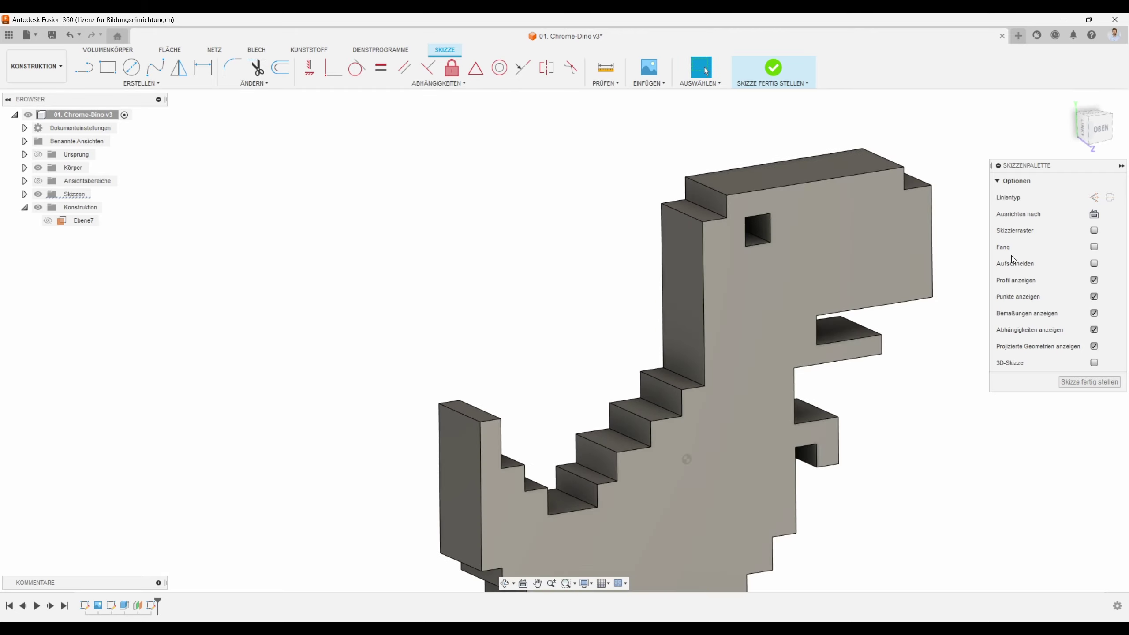
Toggle the section slice on and back off so the whole dino shows
left_click(1094, 264)
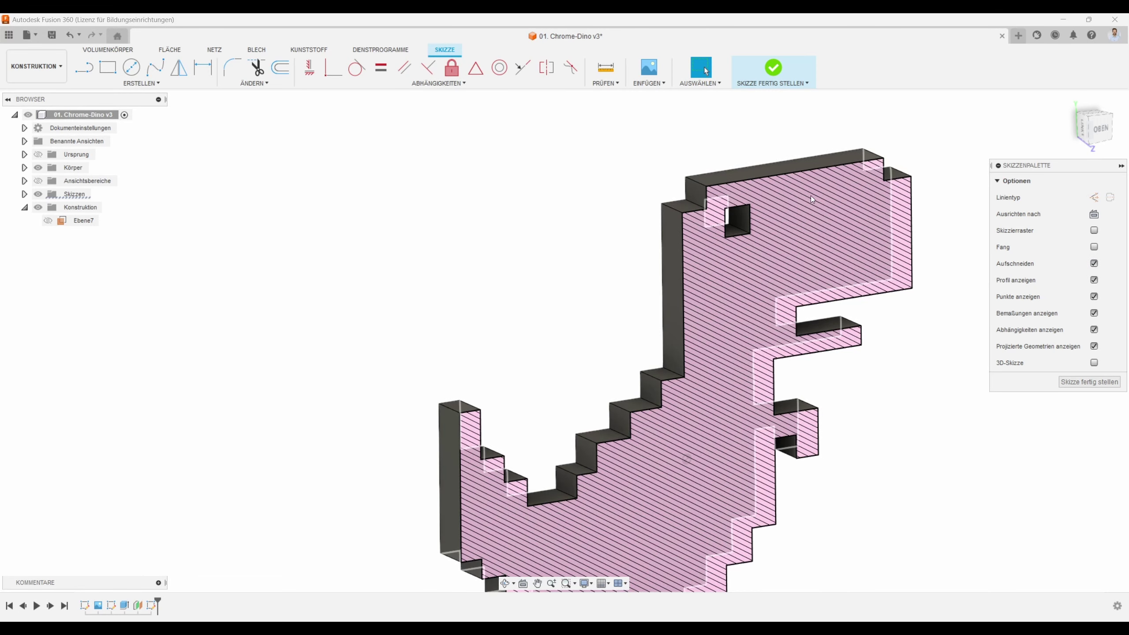
scroll(737, 261, "down", 2)
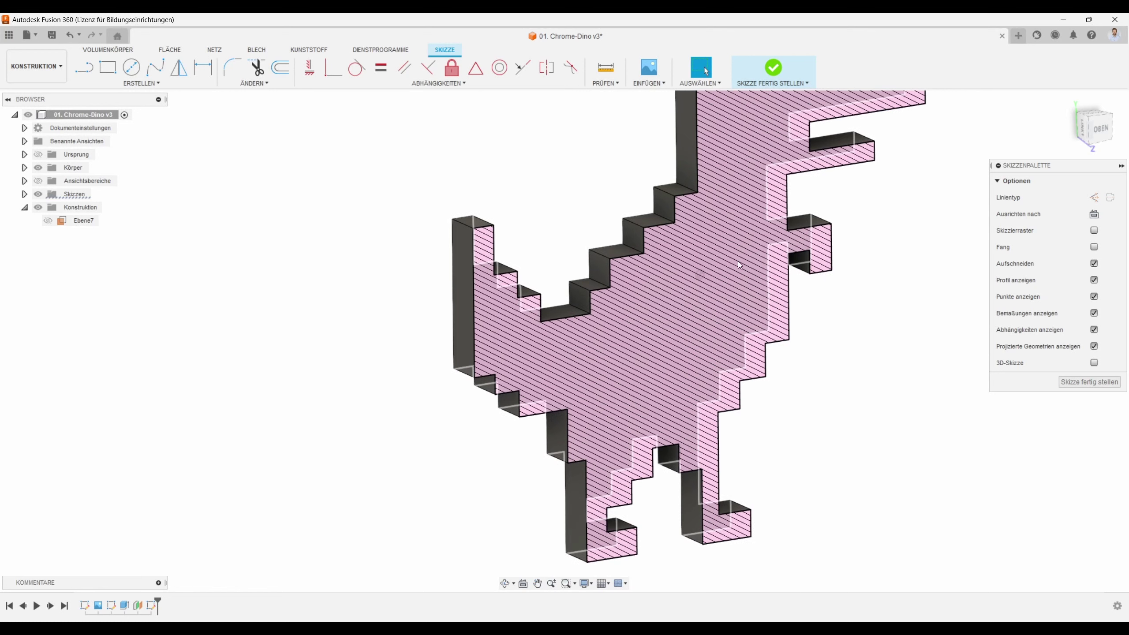
scroll(640, 245, "up", 2)
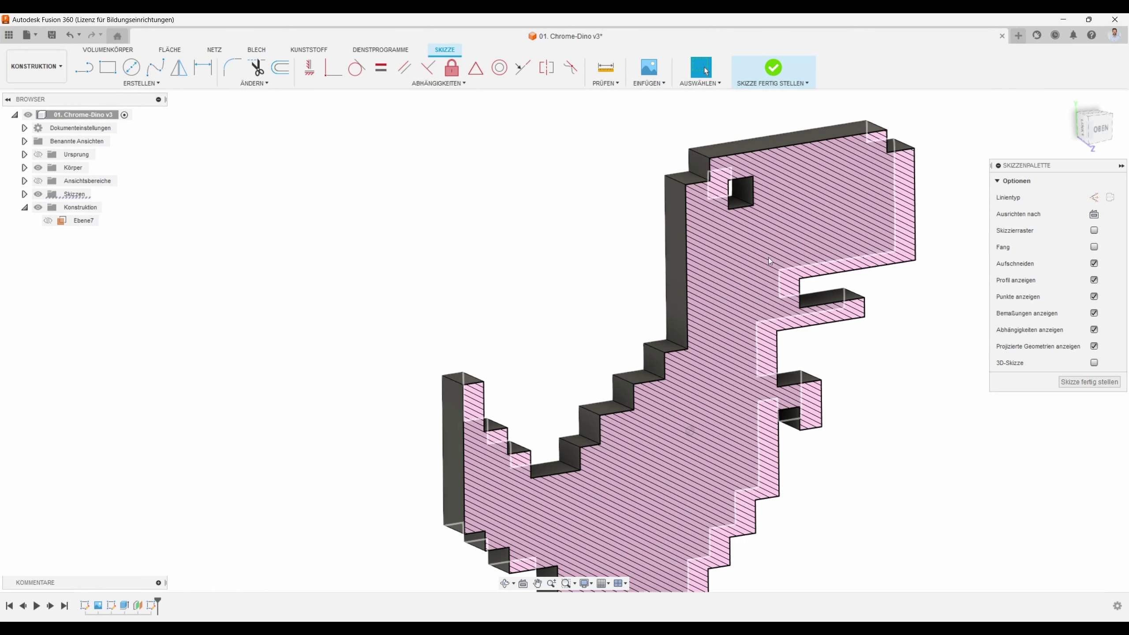
middle_click_drag(789, 249, 833, 201)
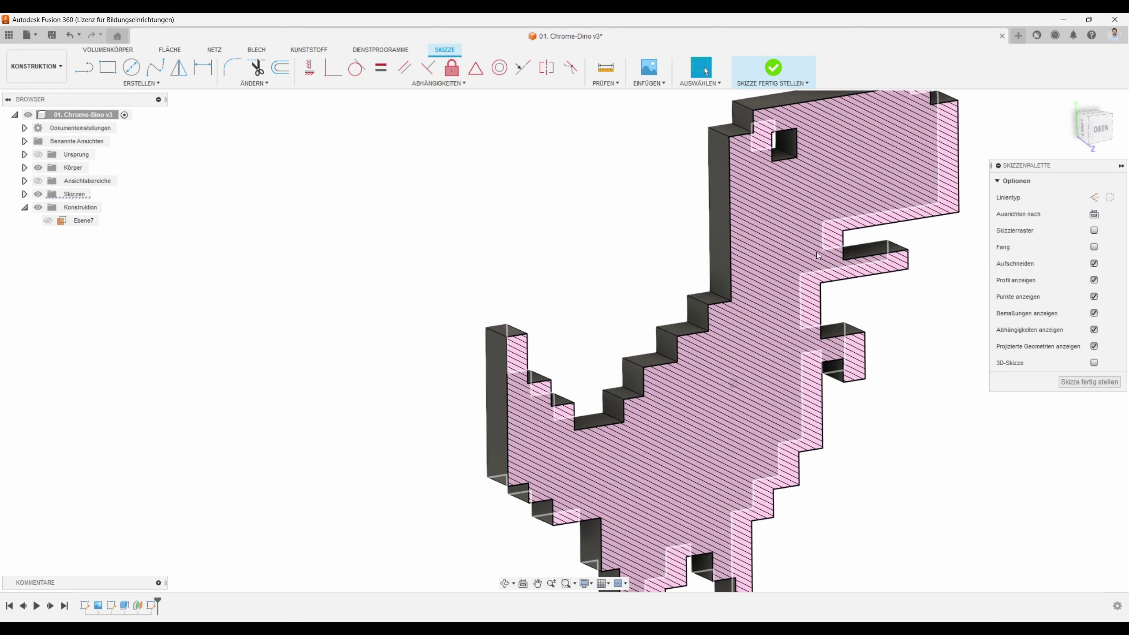
scroll(955, 311, "down", 2)
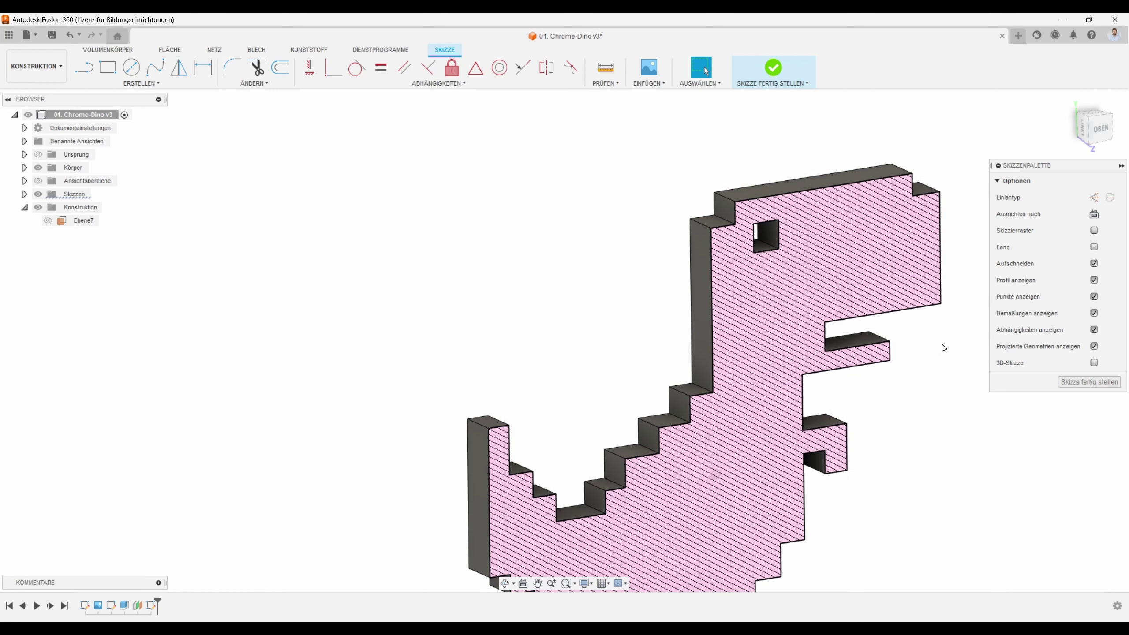
middle_click_drag(945, 358, 958, 354, "shift")
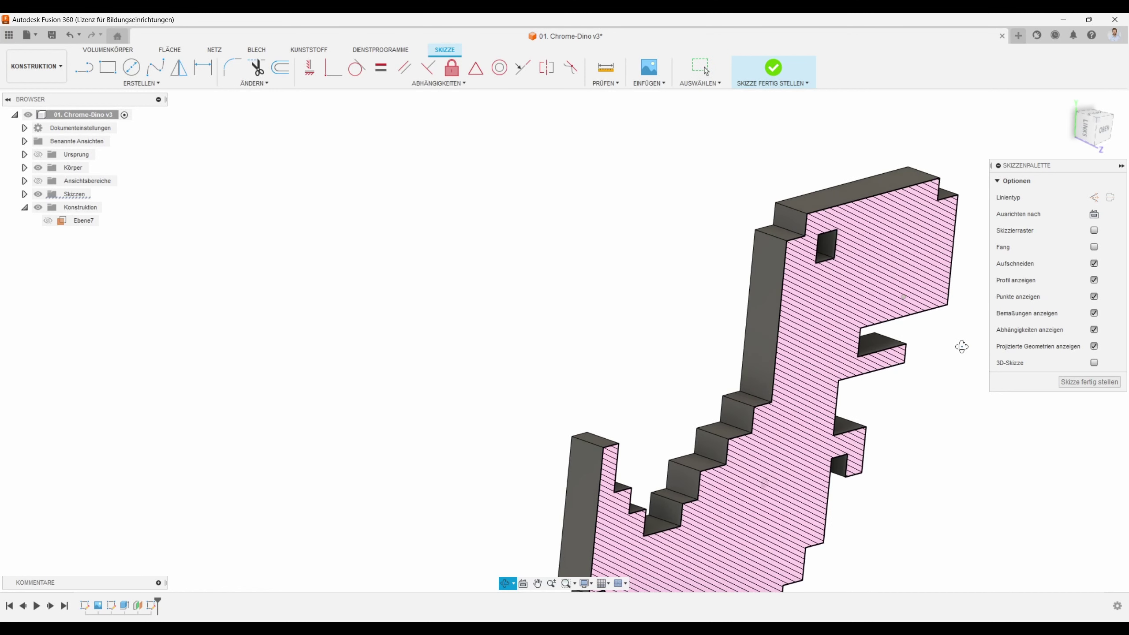
left_click(1095, 264)
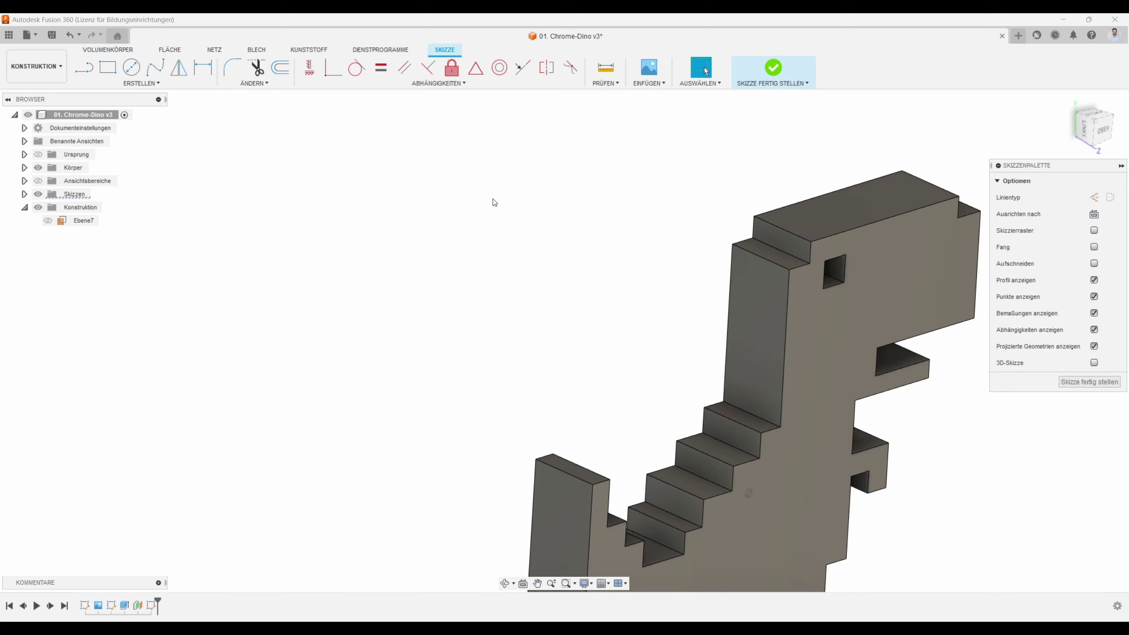
middle_click_drag(494, 202, 378, 154, "shift")
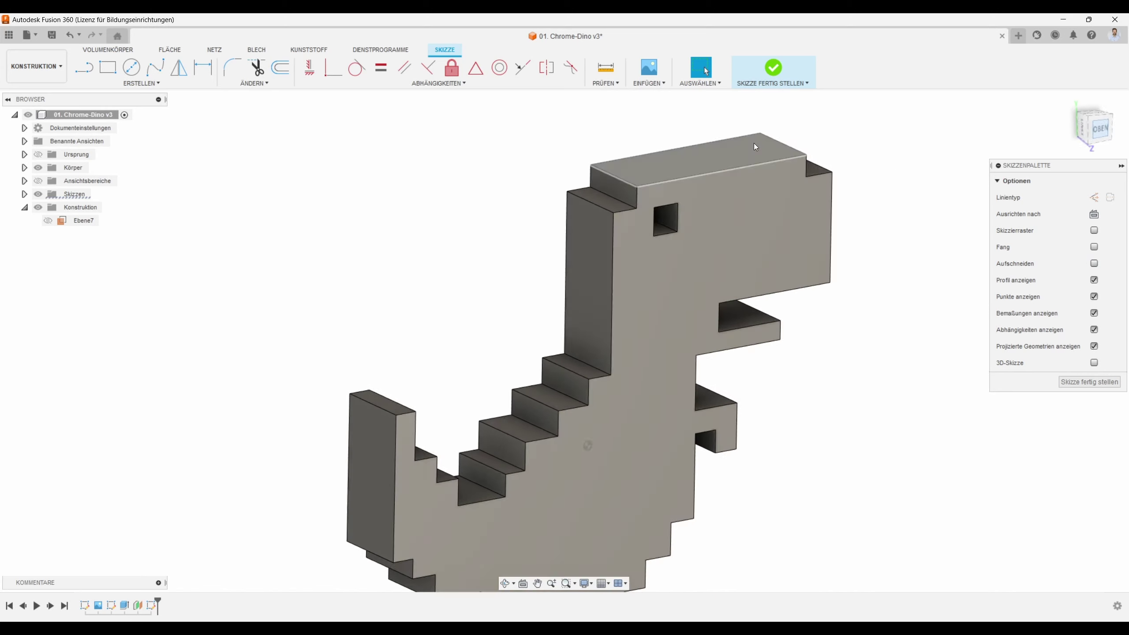
scroll(603, 160, "up", 2)
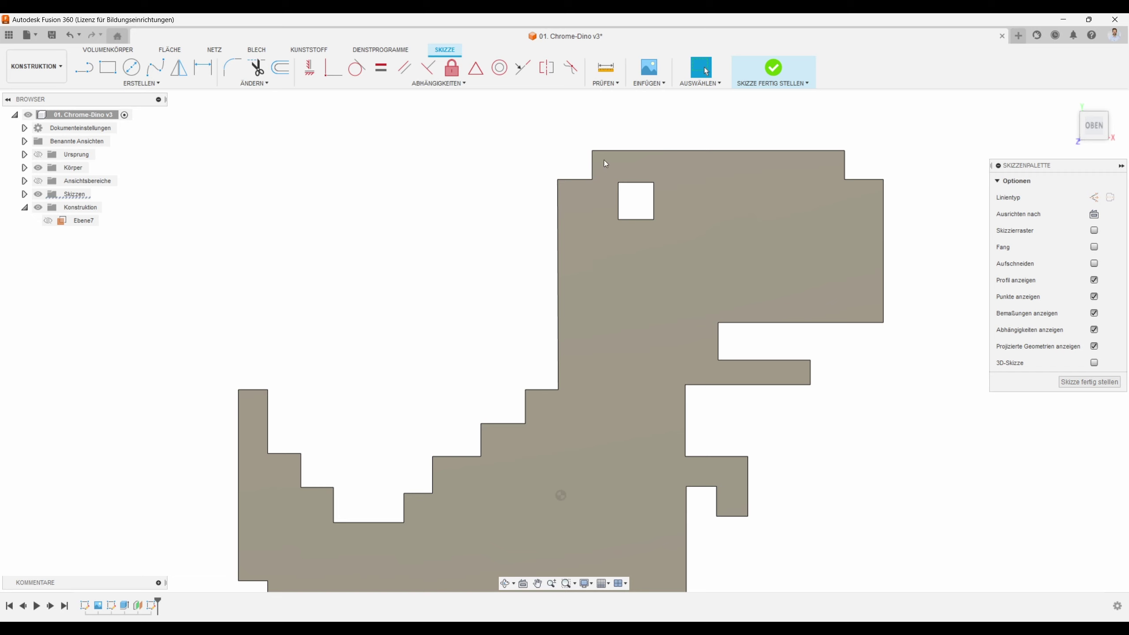
Slice the body at Ebene7 and start a three-point circle near the head corner
left_click(1094, 263)
scroll(560, 137, "up", 2)
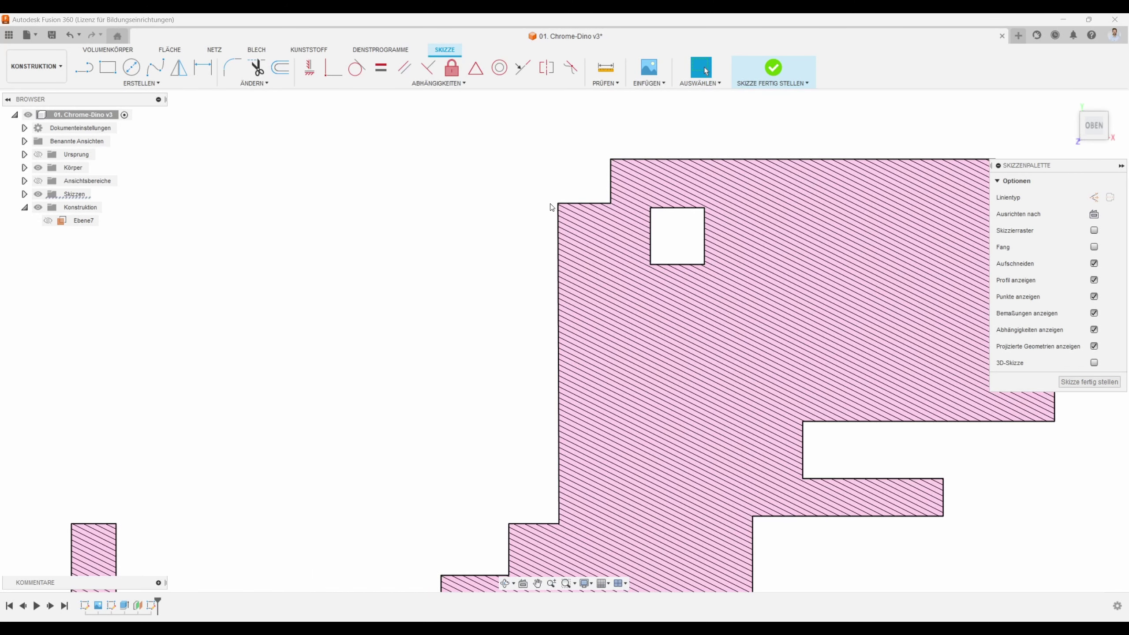
middle_click_drag(553, 169, 564, 216)
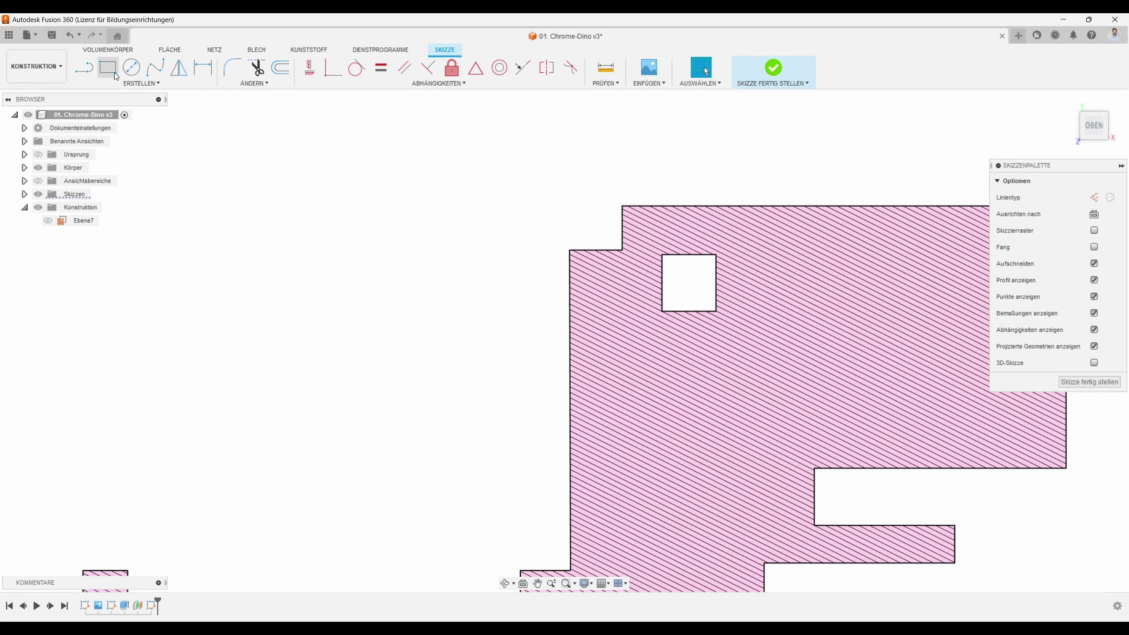
left_click(142, 84)
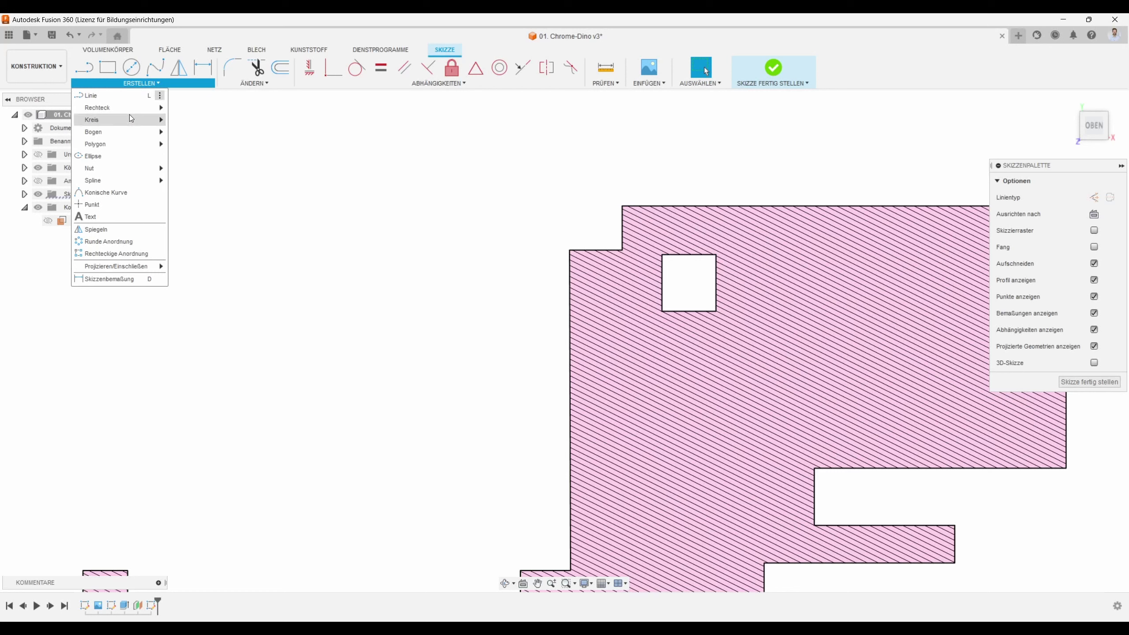
mouse_move(119, 119)
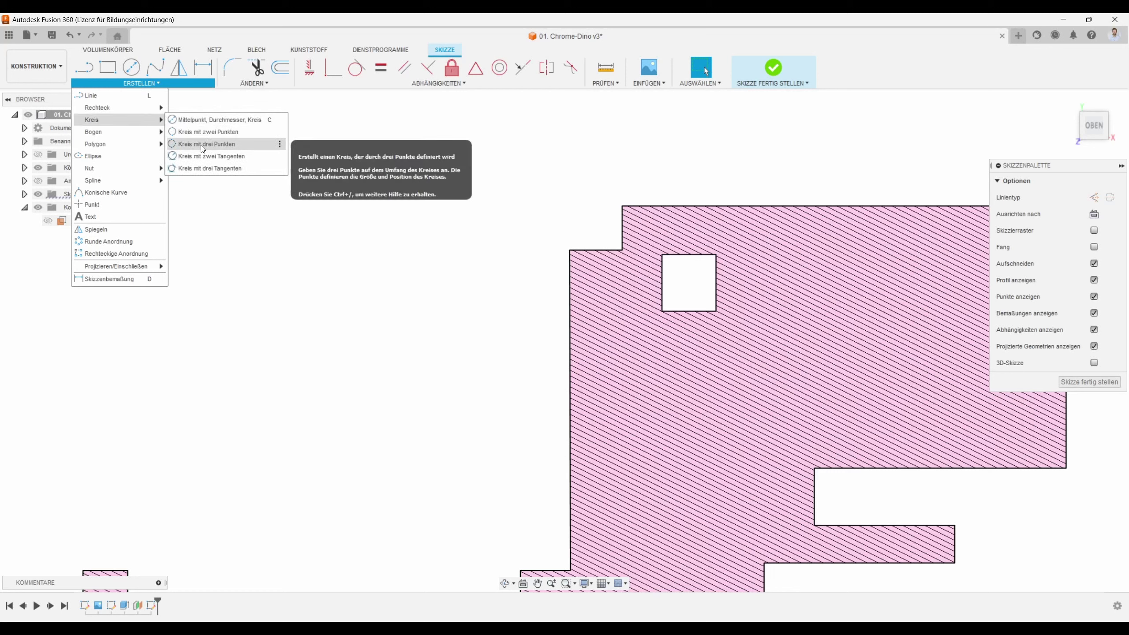
left_click(201, 145)
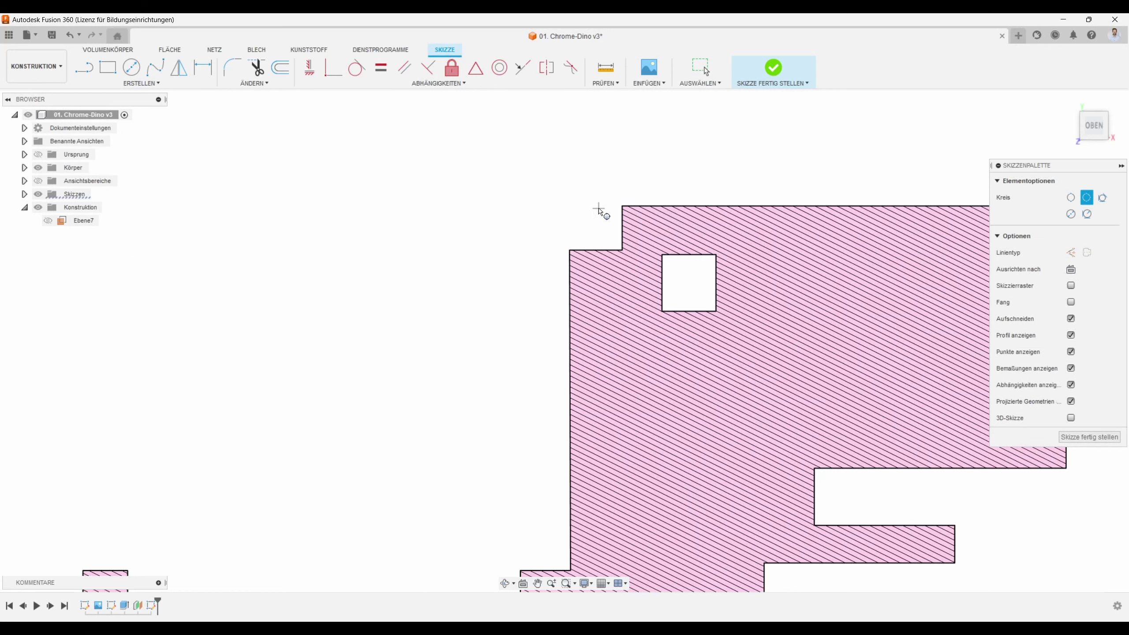
scroll(618, 208, "up", 3)
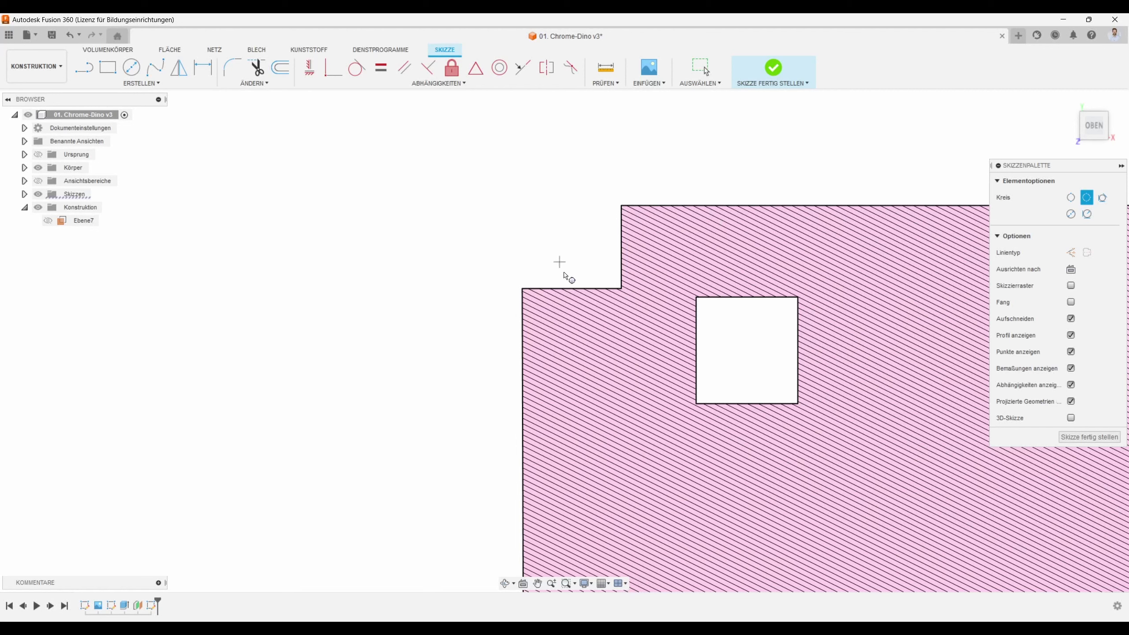
middle_click_drag(574, 270, 651, 245, "shift")
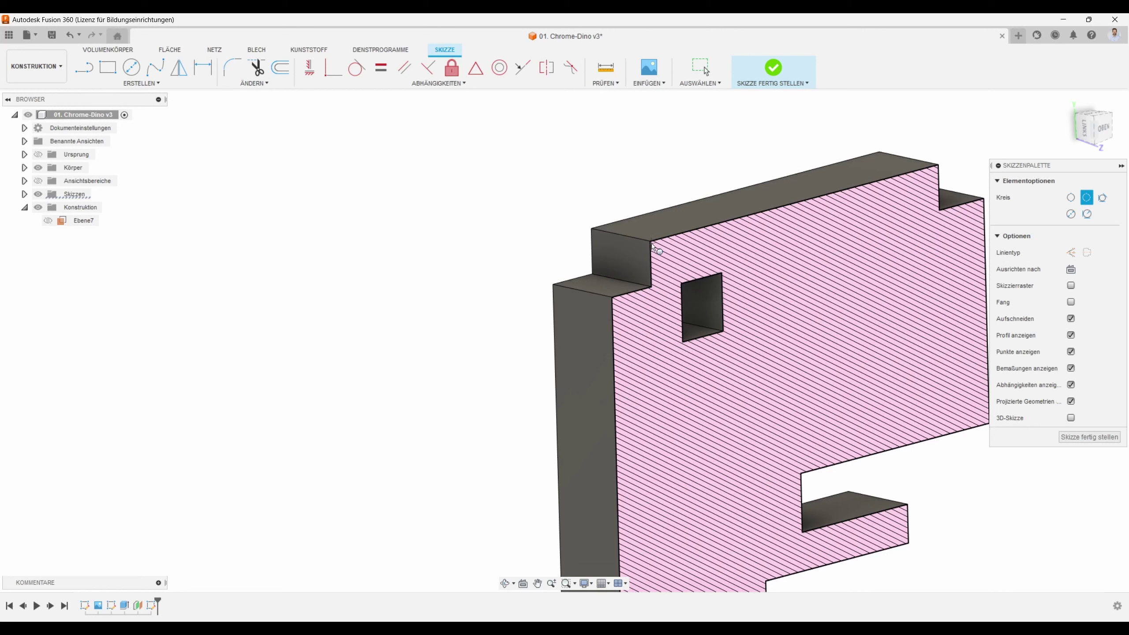
Turn off slicing and project the square eye hole's four edges into the sketch
left_click(1071, 319)
key("Escape")
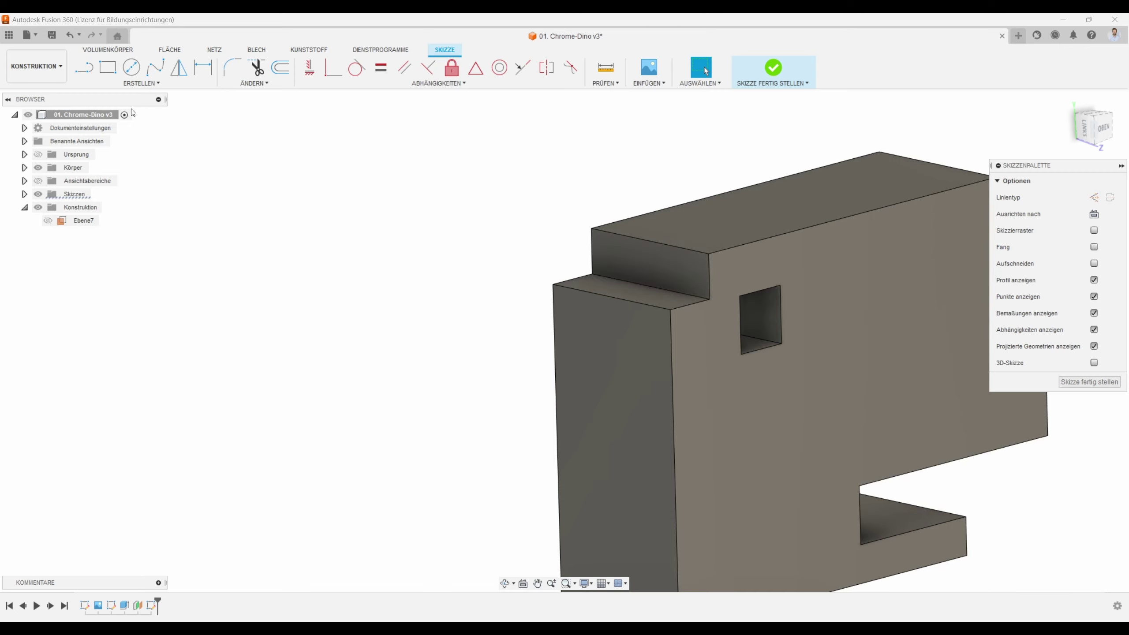
left_click(136, 84)
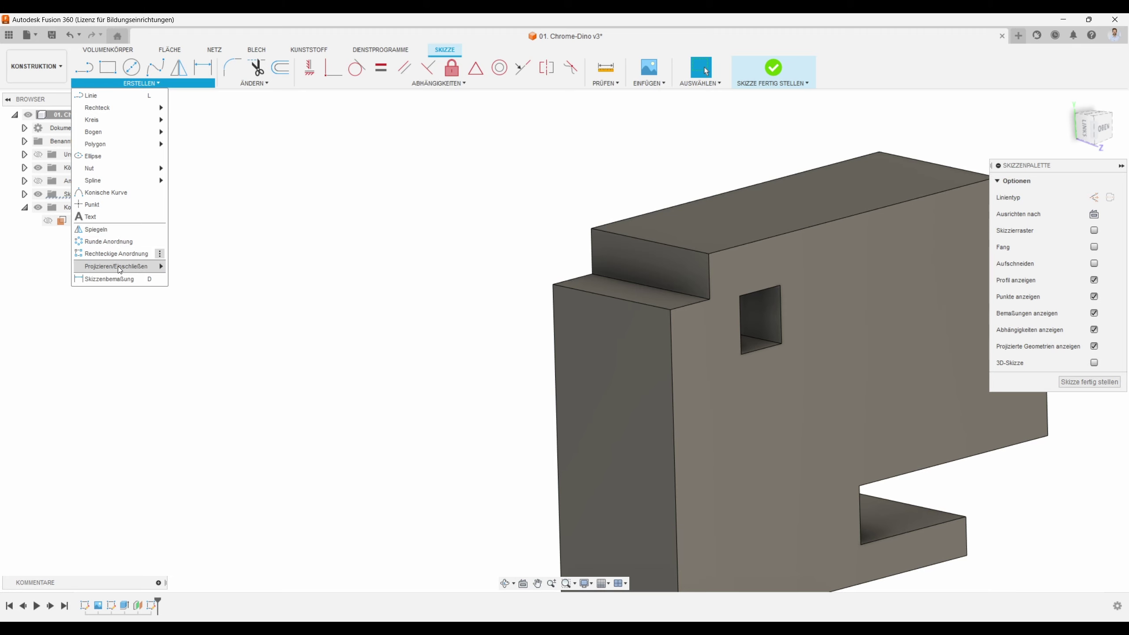
mouse_move(117, 265)
mouse_move(212, 267)
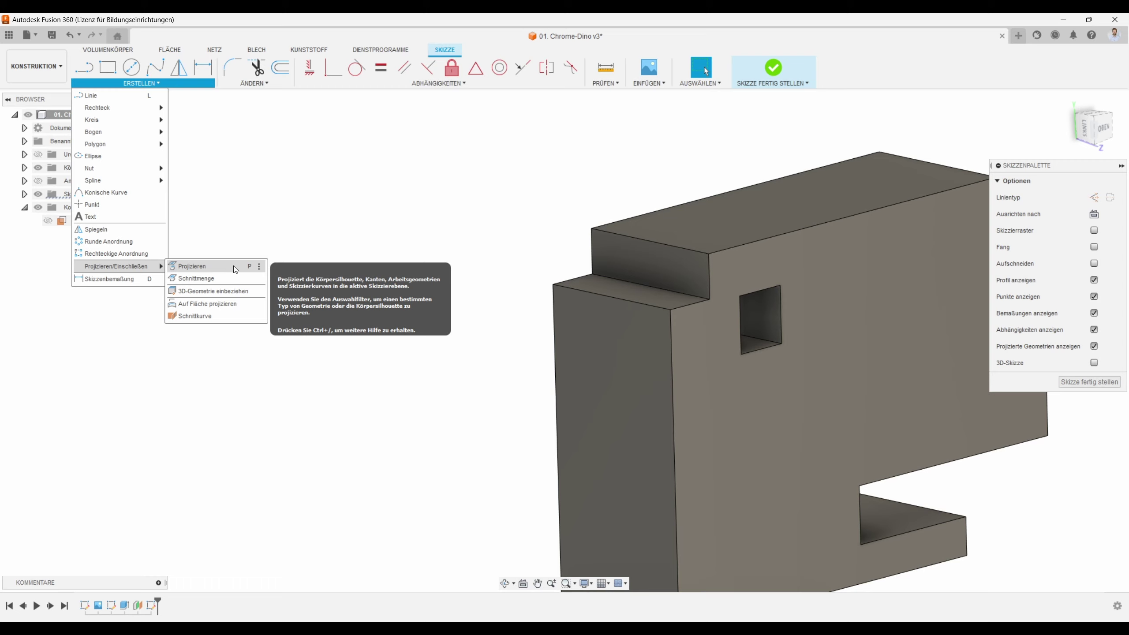
left_click(229, 265)
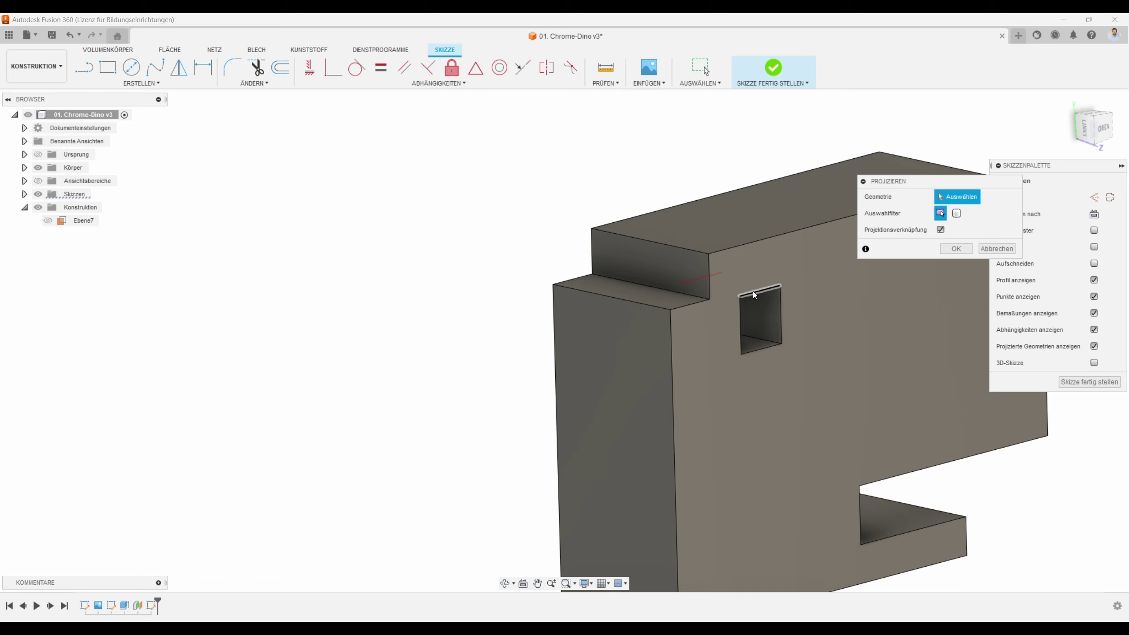
left_click(756, 292)
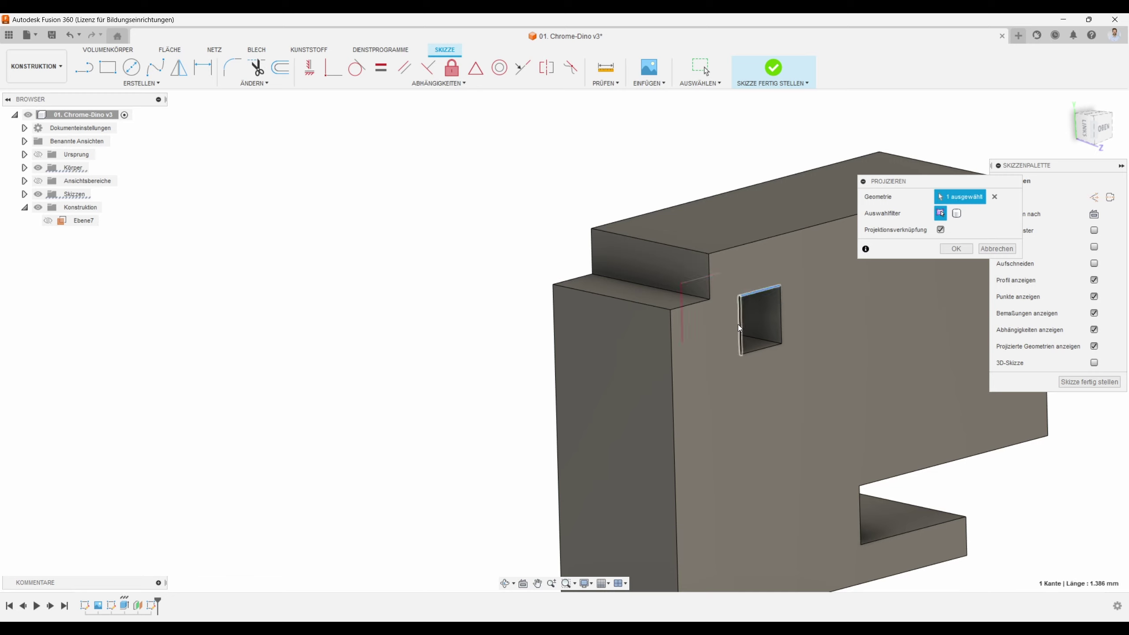
left_click(738, 325)
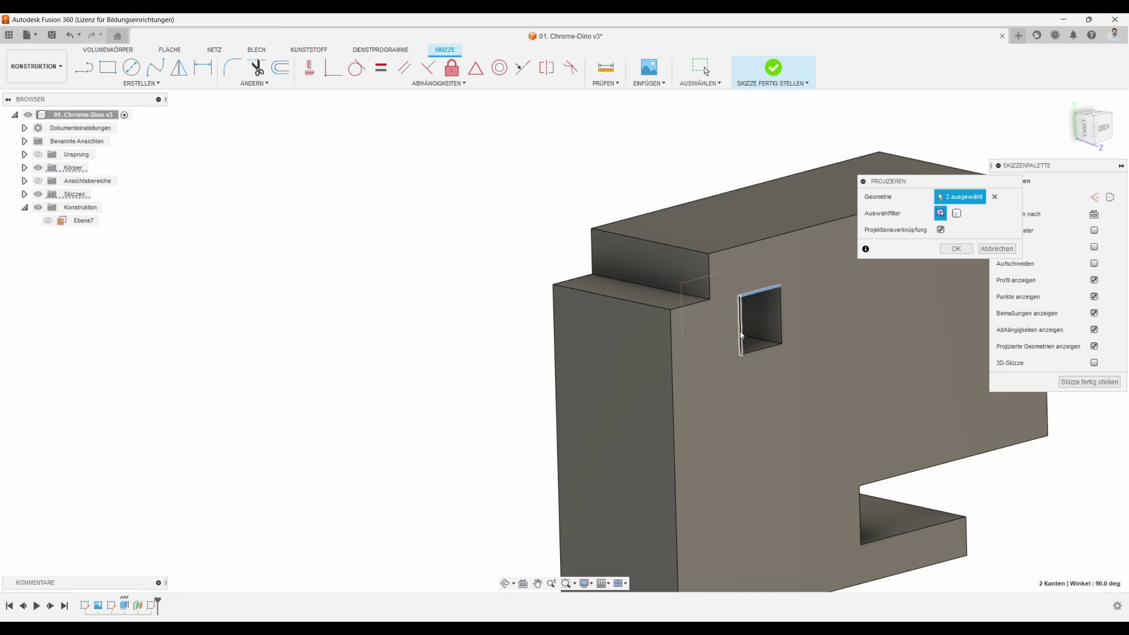
left_click(752, 351)
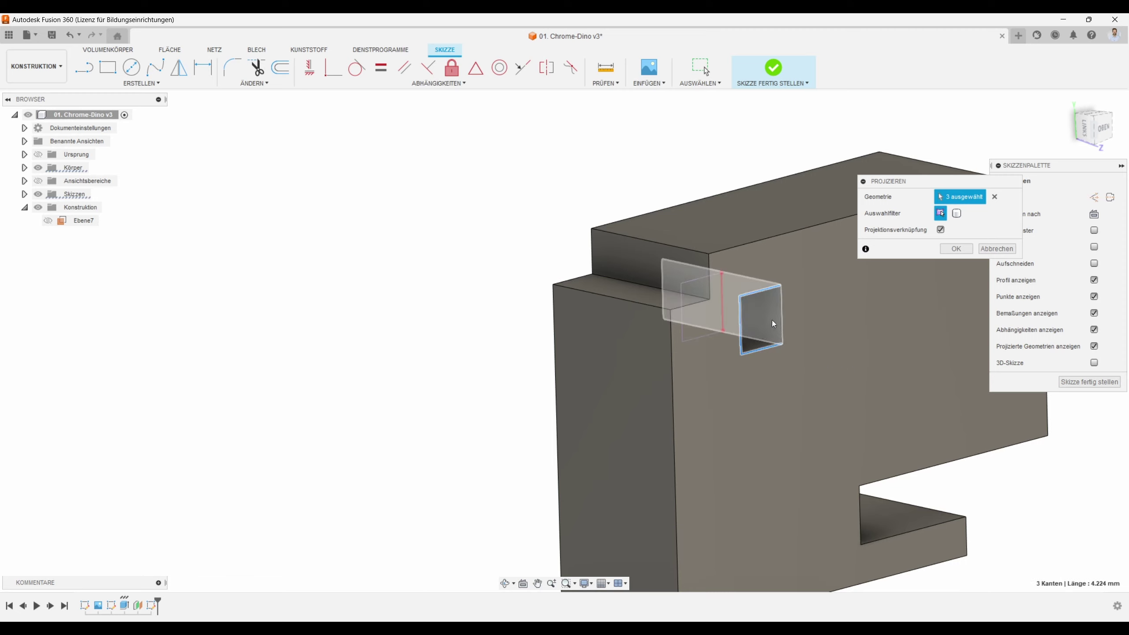
left_click(781, 314)
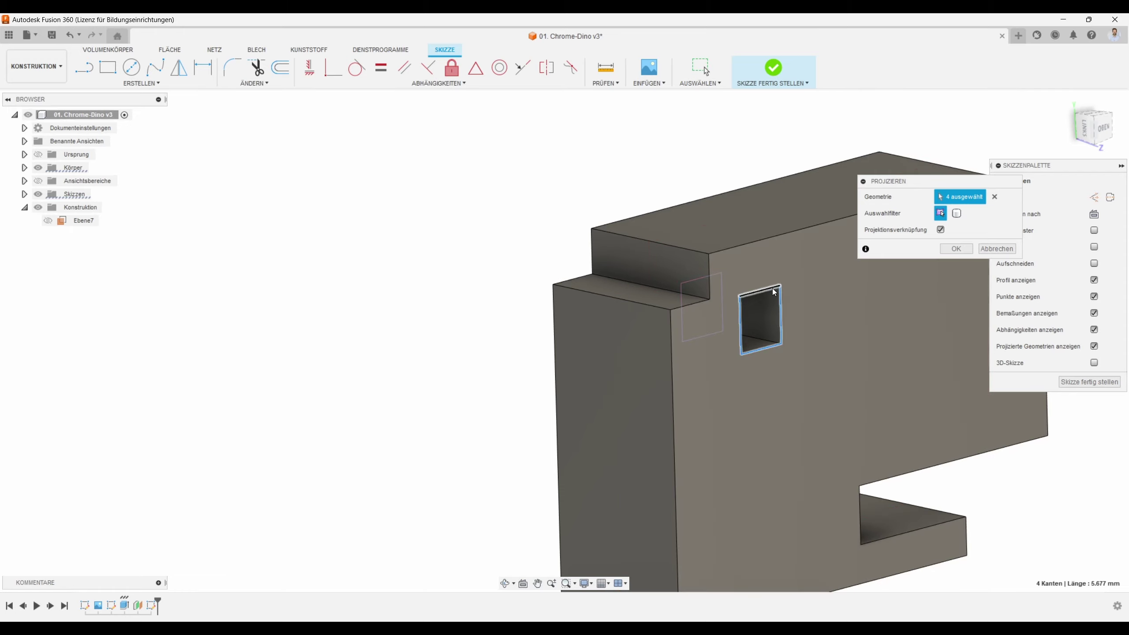
Add the two head-step edges to the projection and confirm
middle_click_drag(793, 254, 727, 266, "shift")
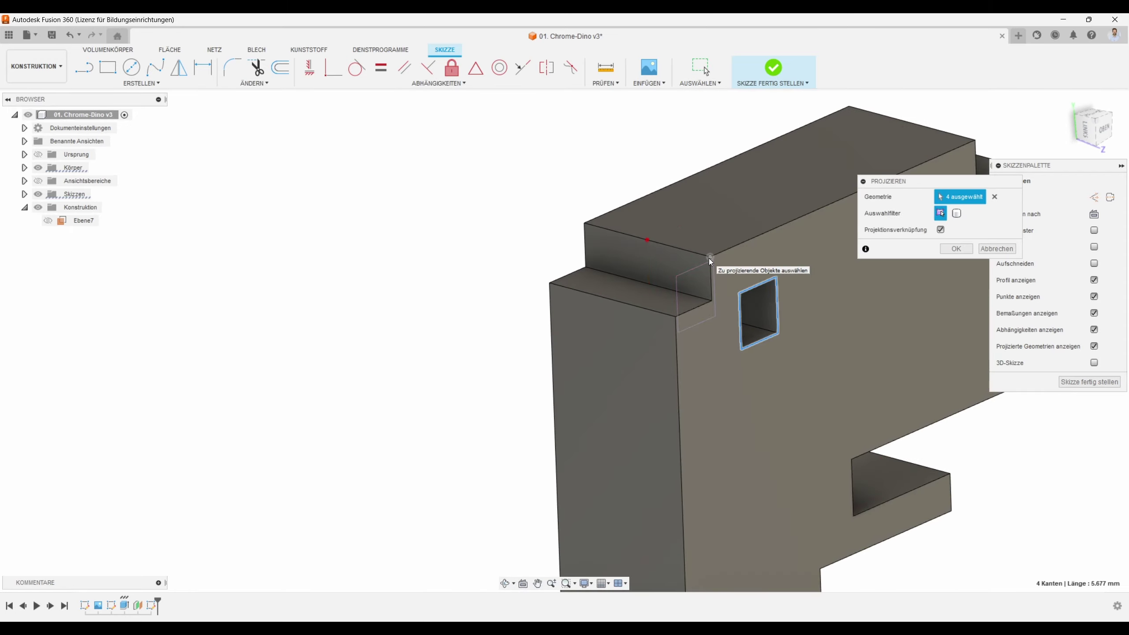
left_click(709, 258)
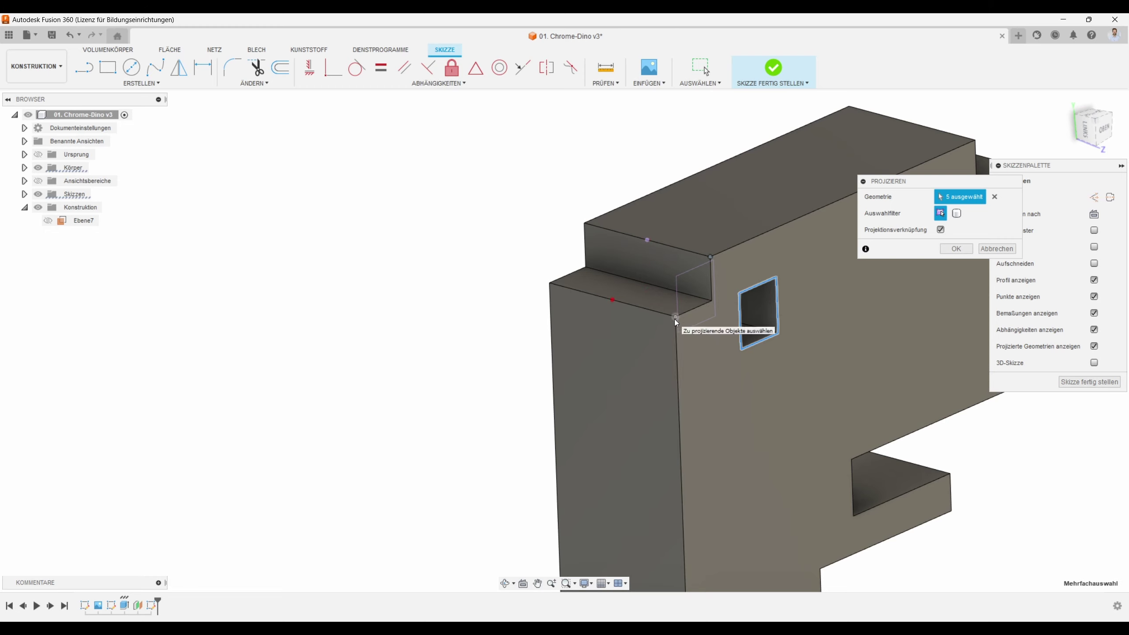
left_click(669, 314)
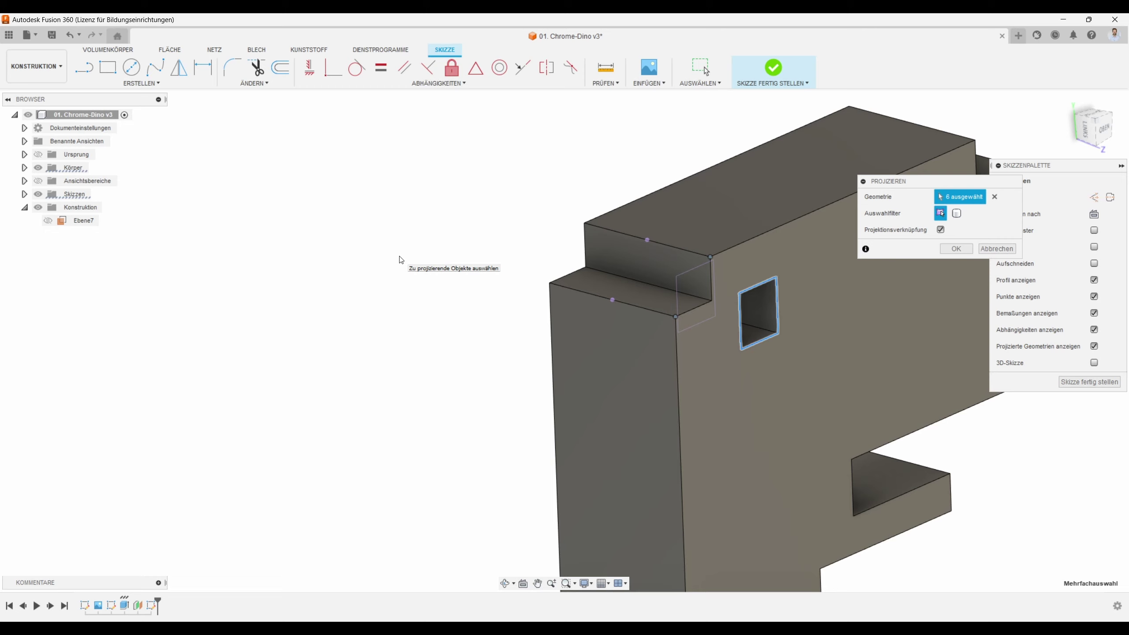
left_click(960, 247)
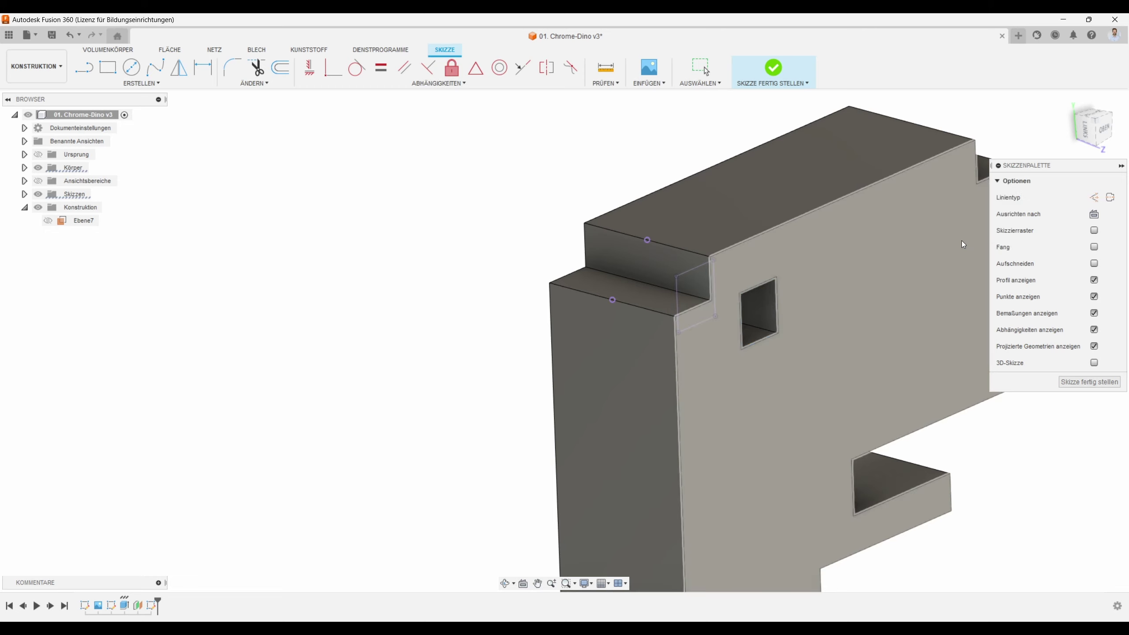
In sliced top view, draw a Ø1.80 three-point circle through the head-step corners
left_click(1094, 264)
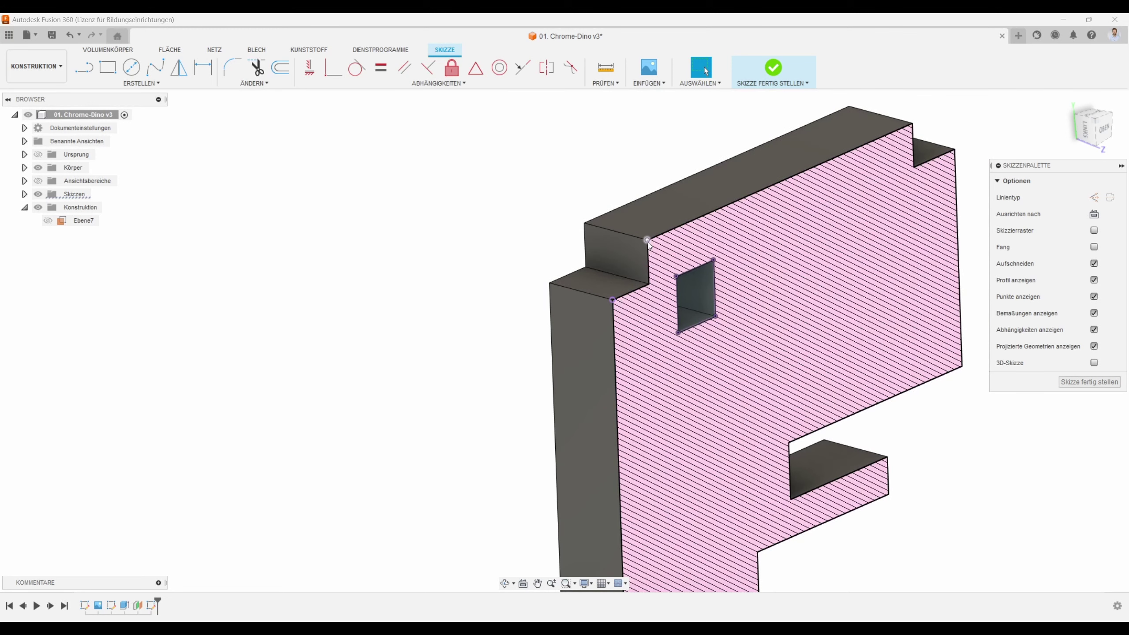
left_click(1090, 128)
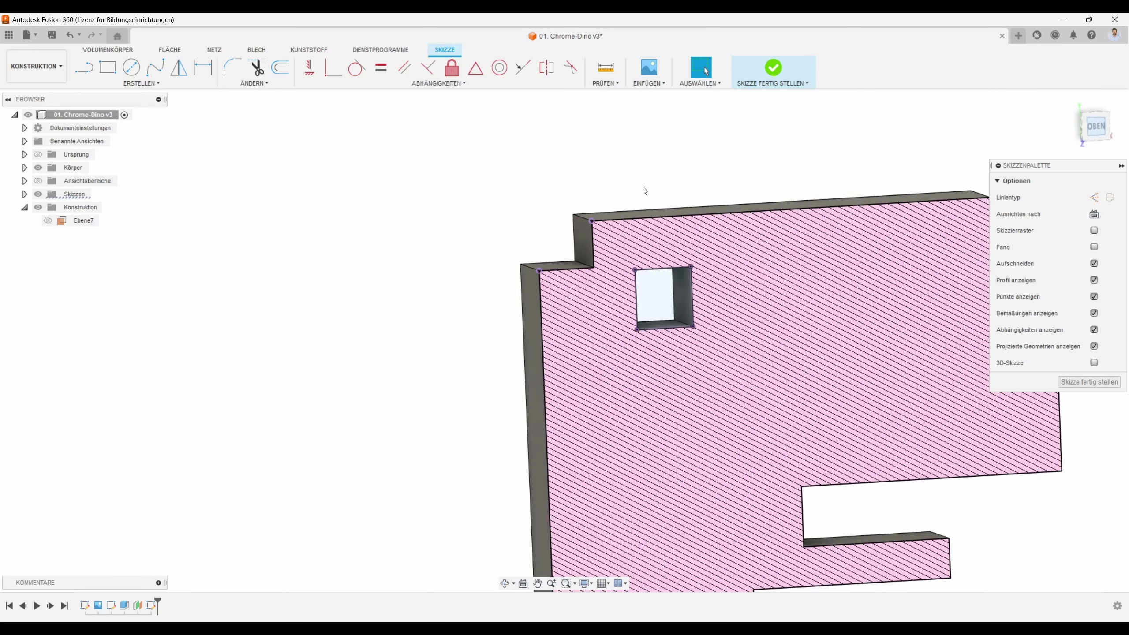
left_click(144, 85)
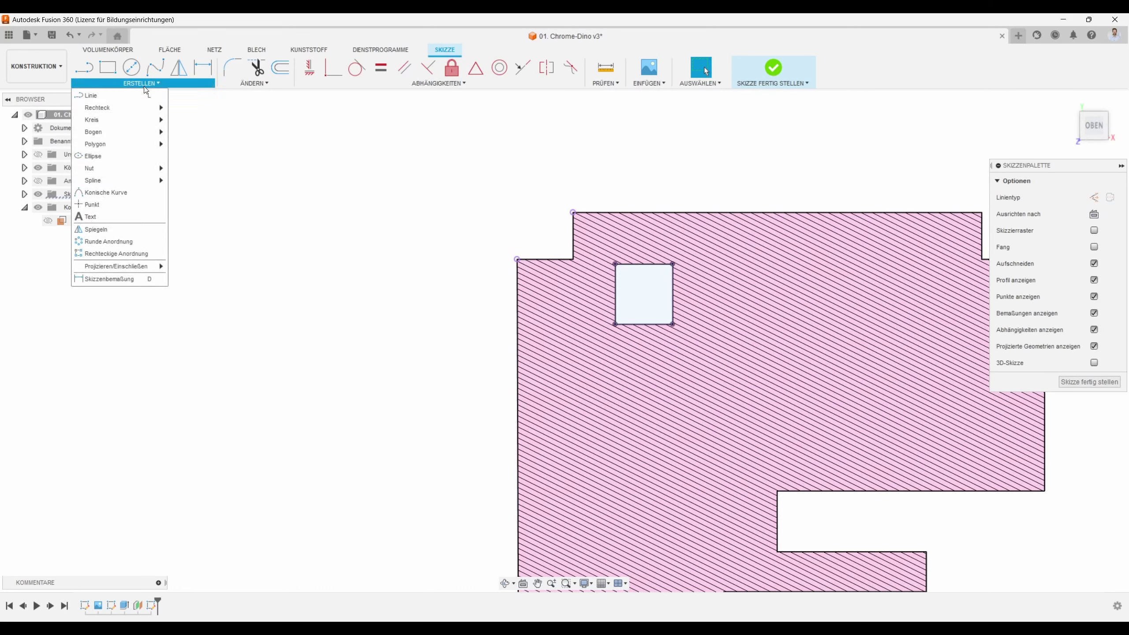
mouse_move(119, 119)
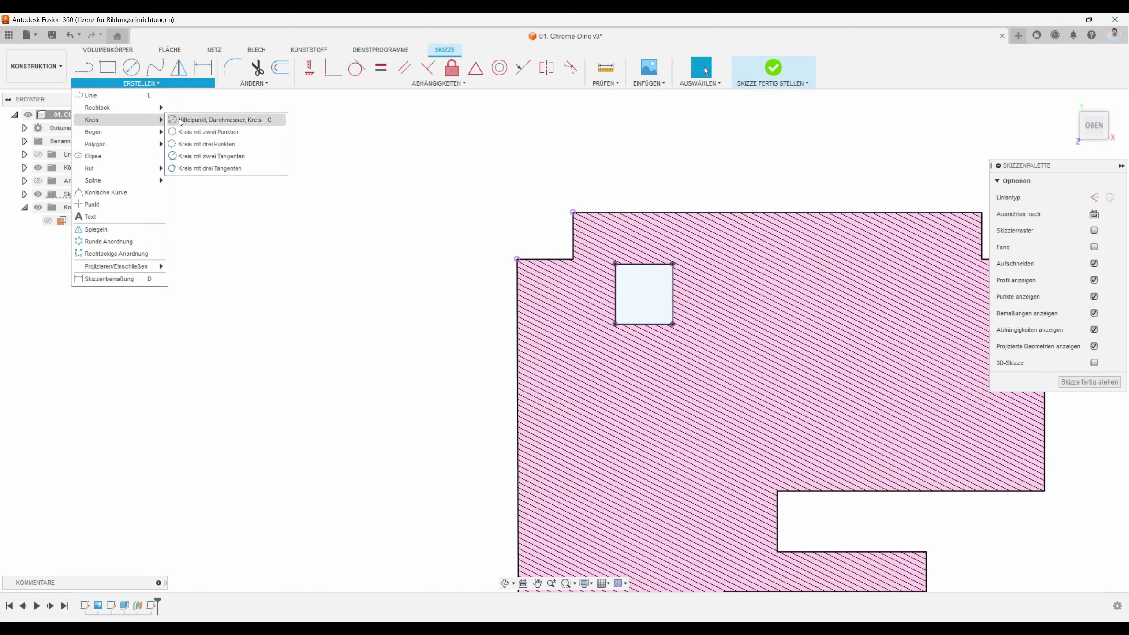
left_click(198, 144)
left_click(573, 212)
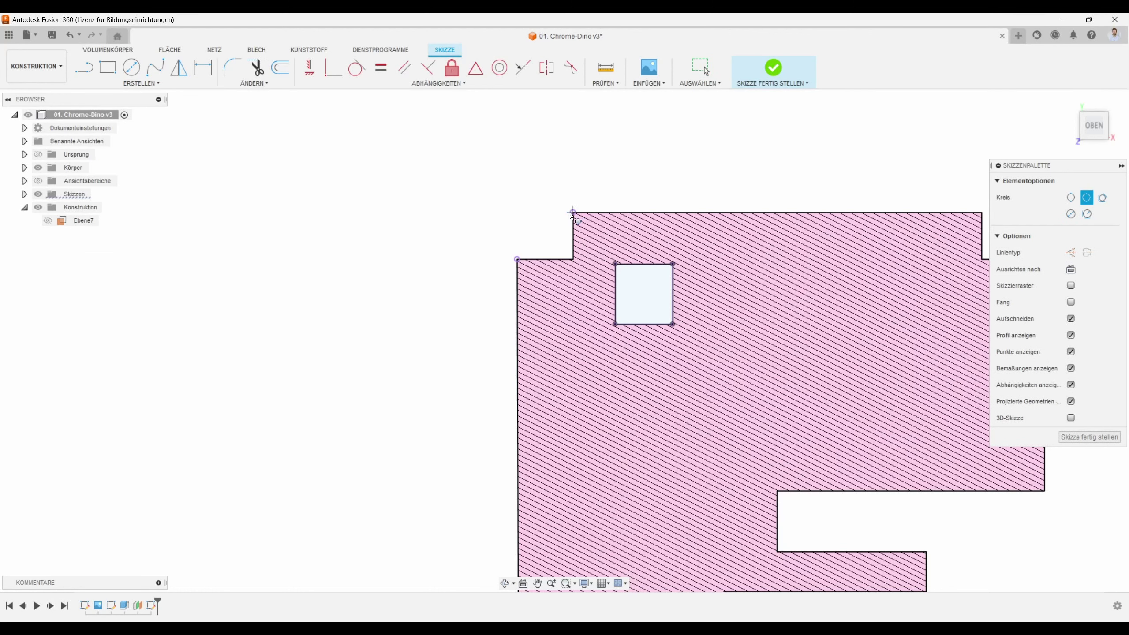
scroll(529, 263, "up", 1)
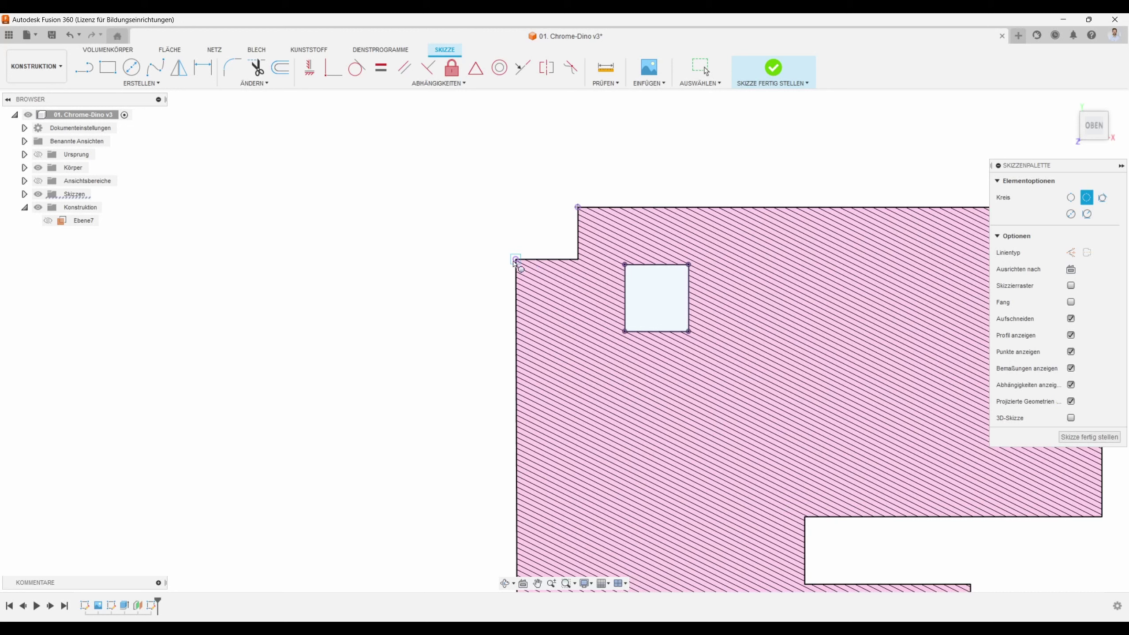
left_click(516, 259)
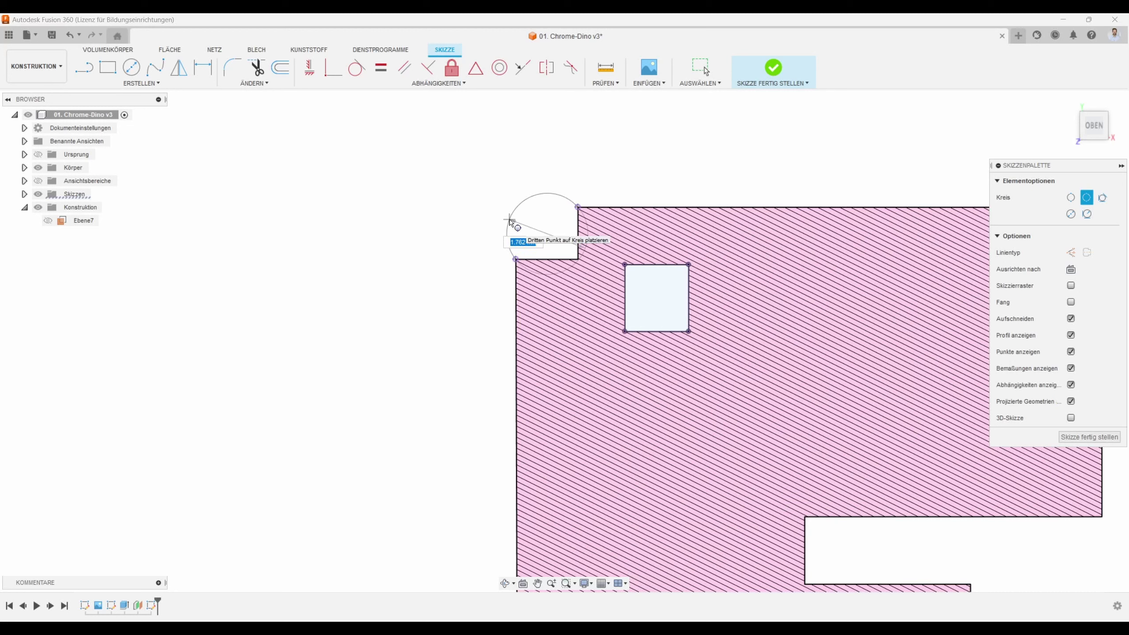
type("1.8")
key("Tab")
key("Return")
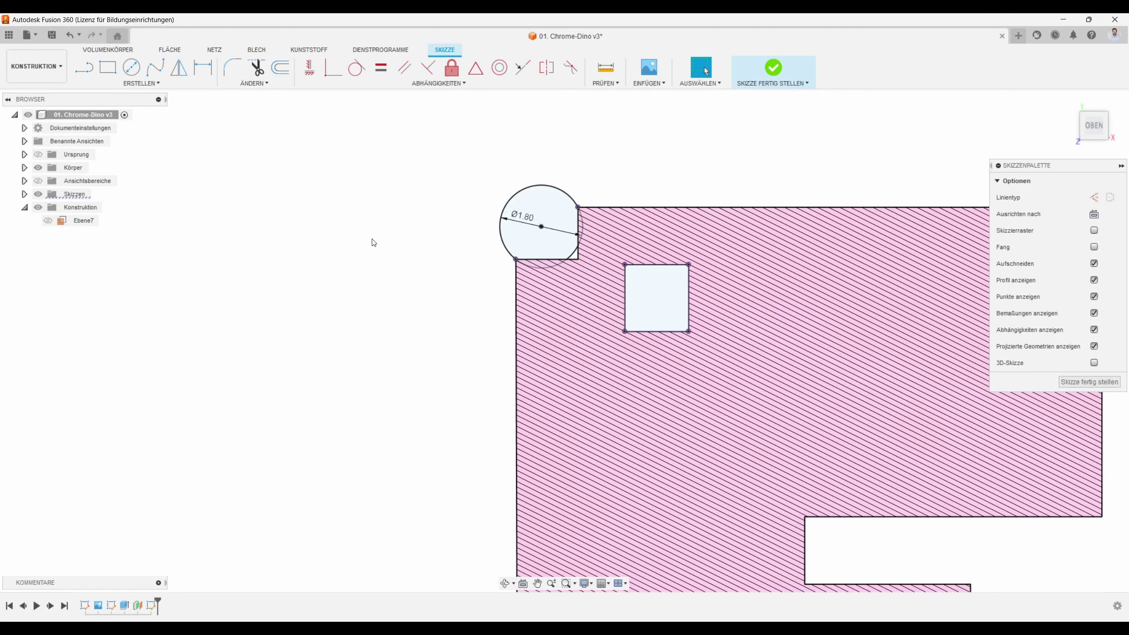
Draw a Ø3 centre circle concentric with the Ø1.80 head-corner circle
left_click(129, 69)
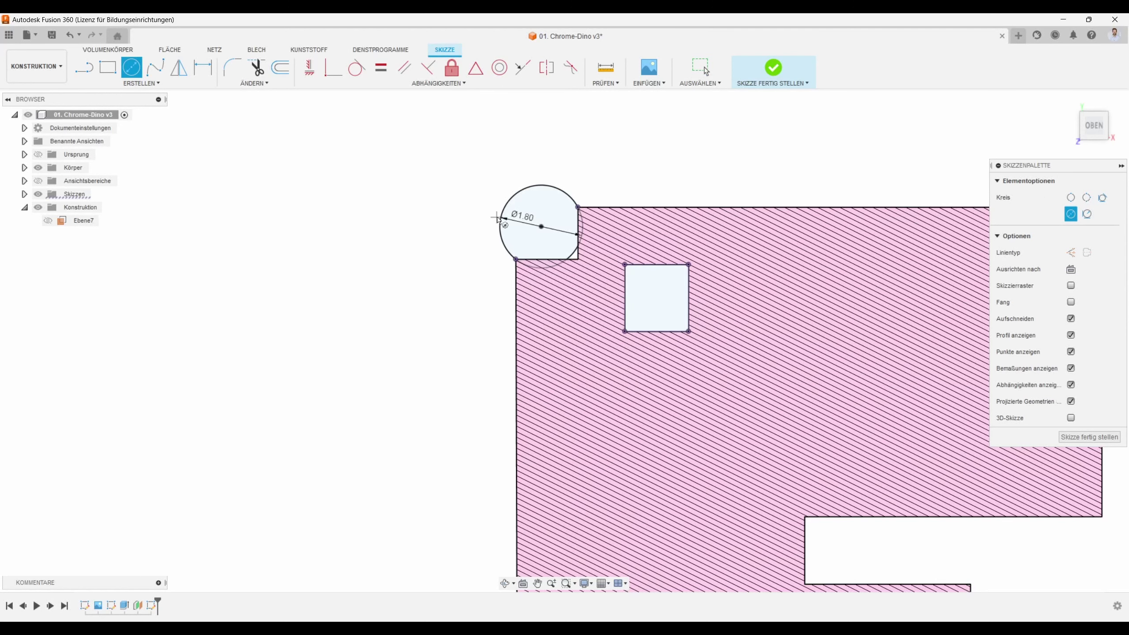
left_click(541, 227)
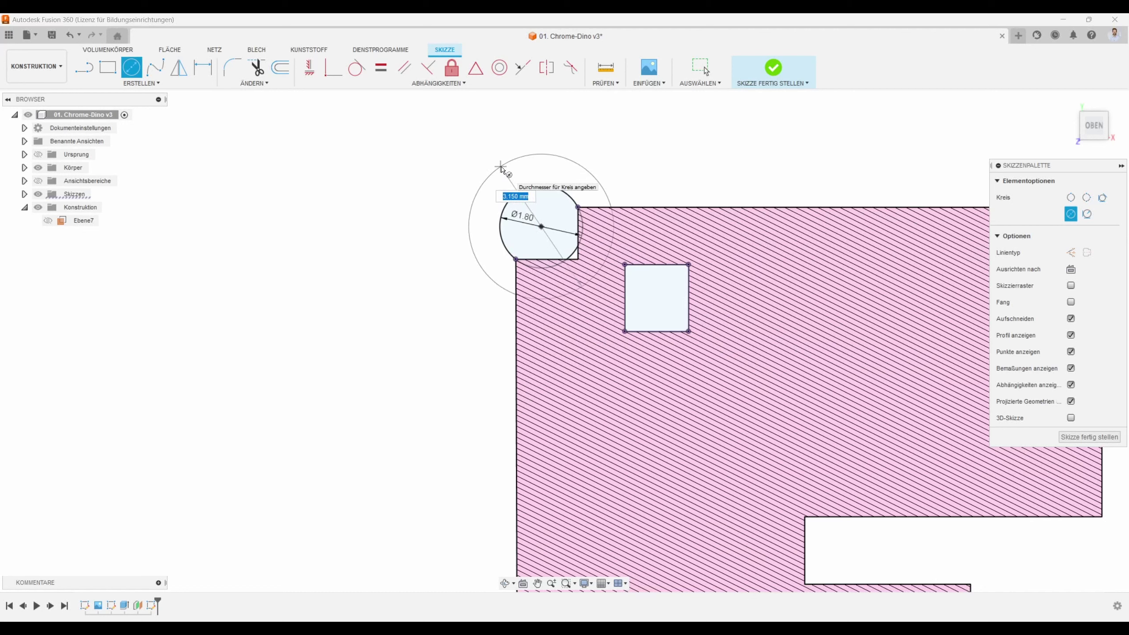
type("3")
key("Return")
key("Escape")
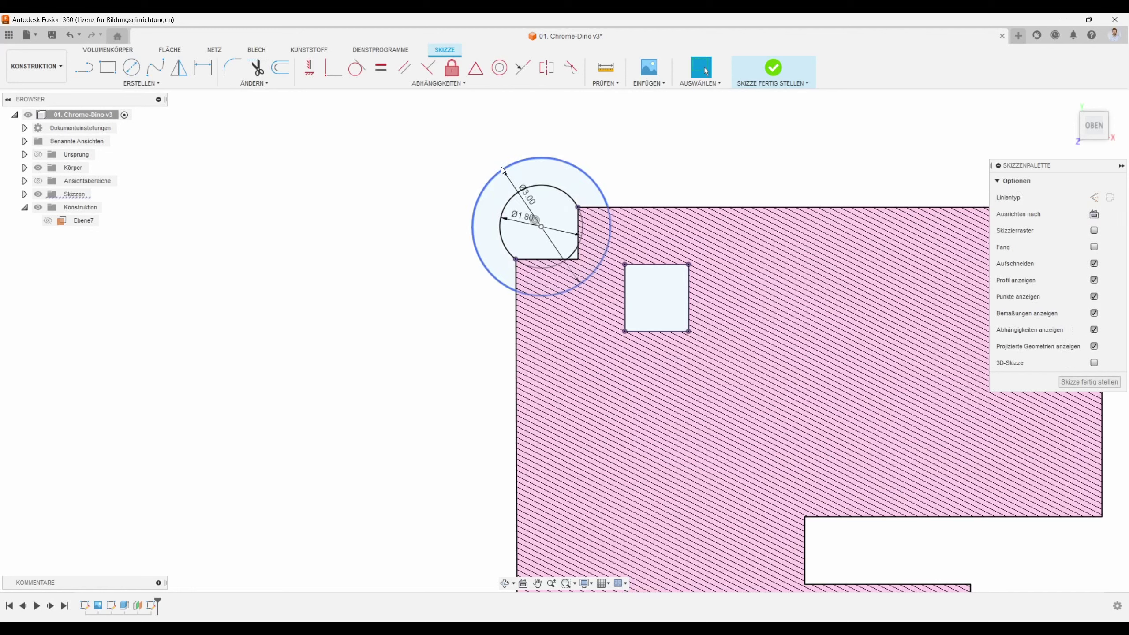
scroll(553, 191, "up", 2)
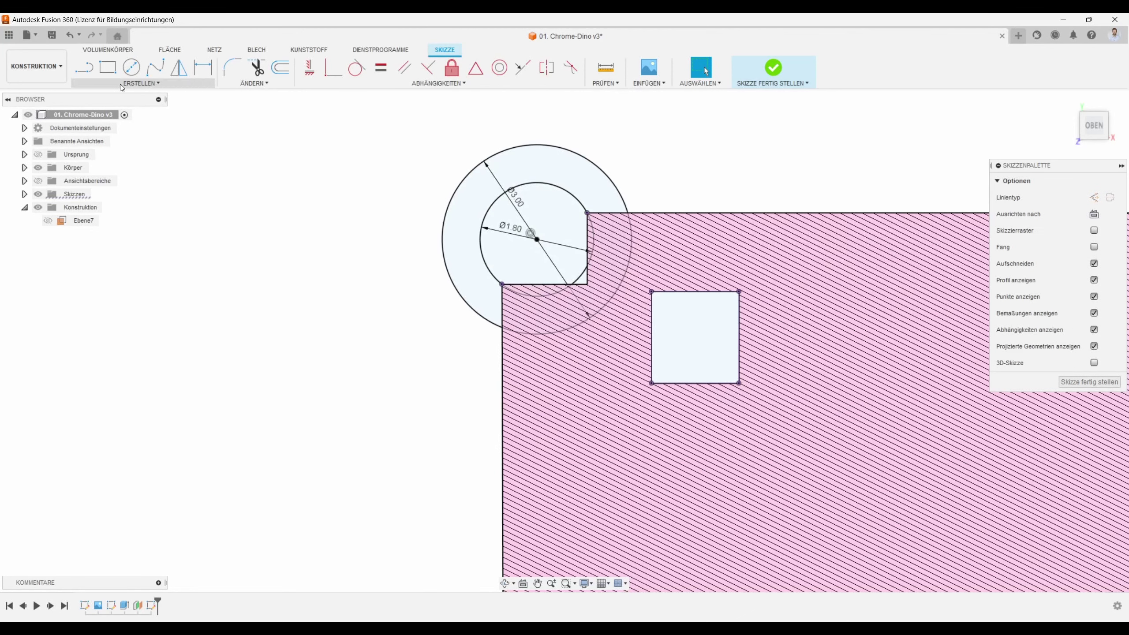
left_click(82, 69)
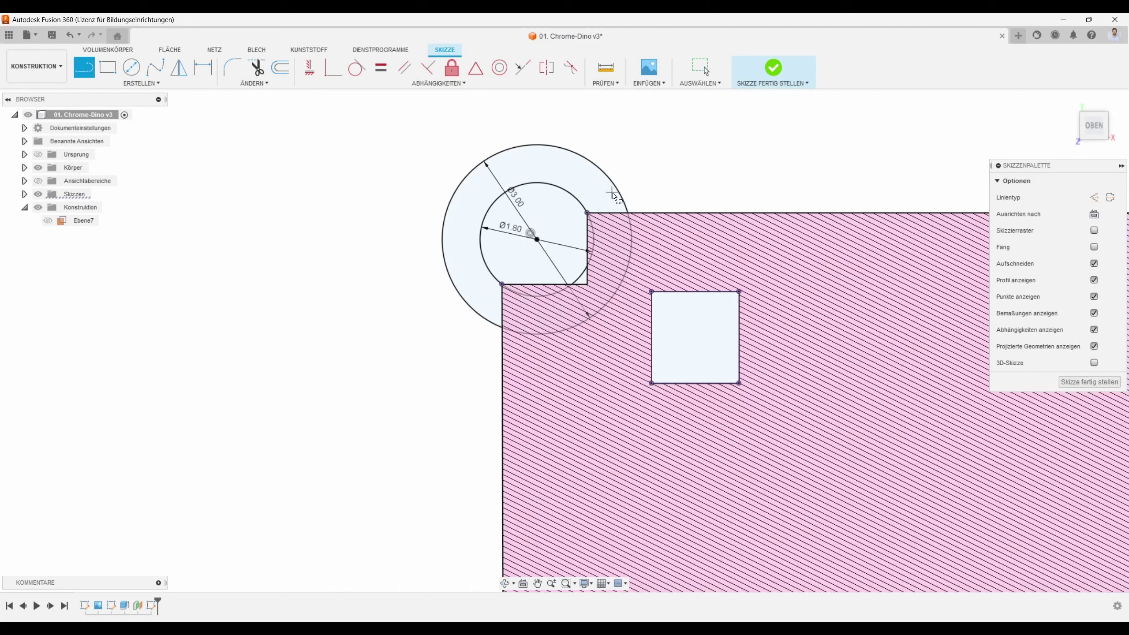
Add short notch-corner lines, trim the Ø3 circle's arc inside the body, and finish the sketch
left_click(587, 214)
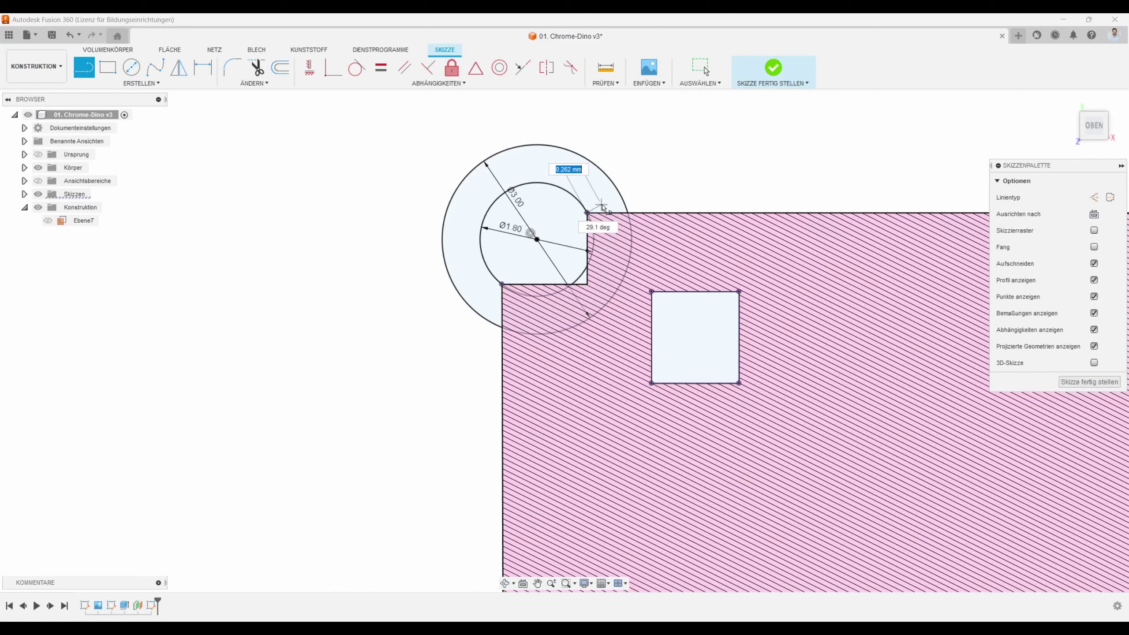
double_click(631, 216)
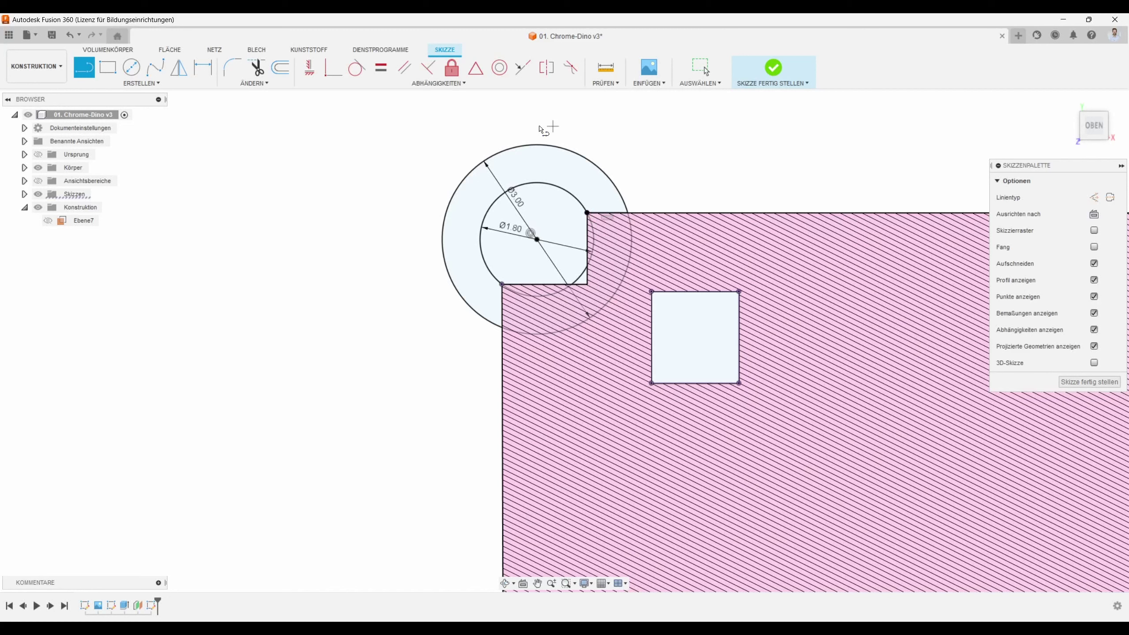
left_click(501, 283)
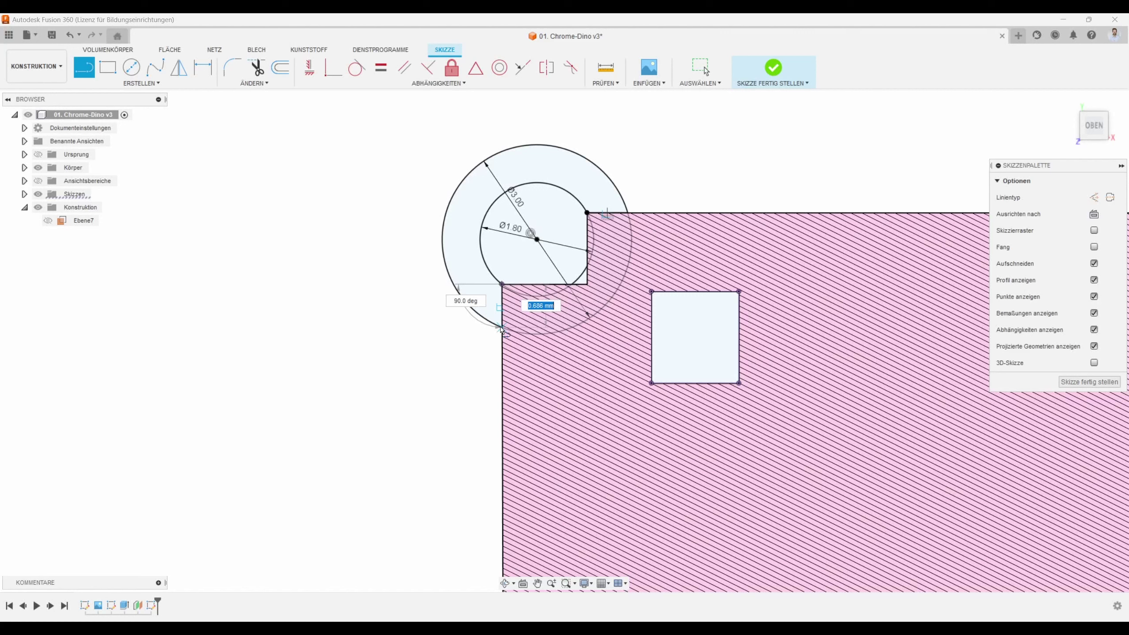
key("Escape")
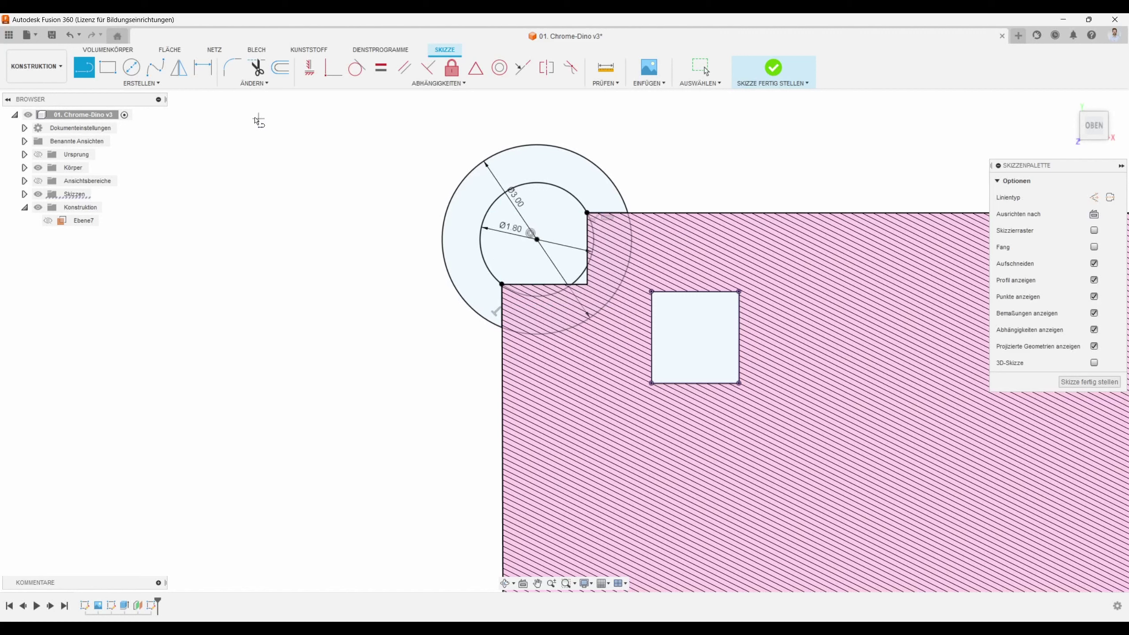
left_click(256, 69)
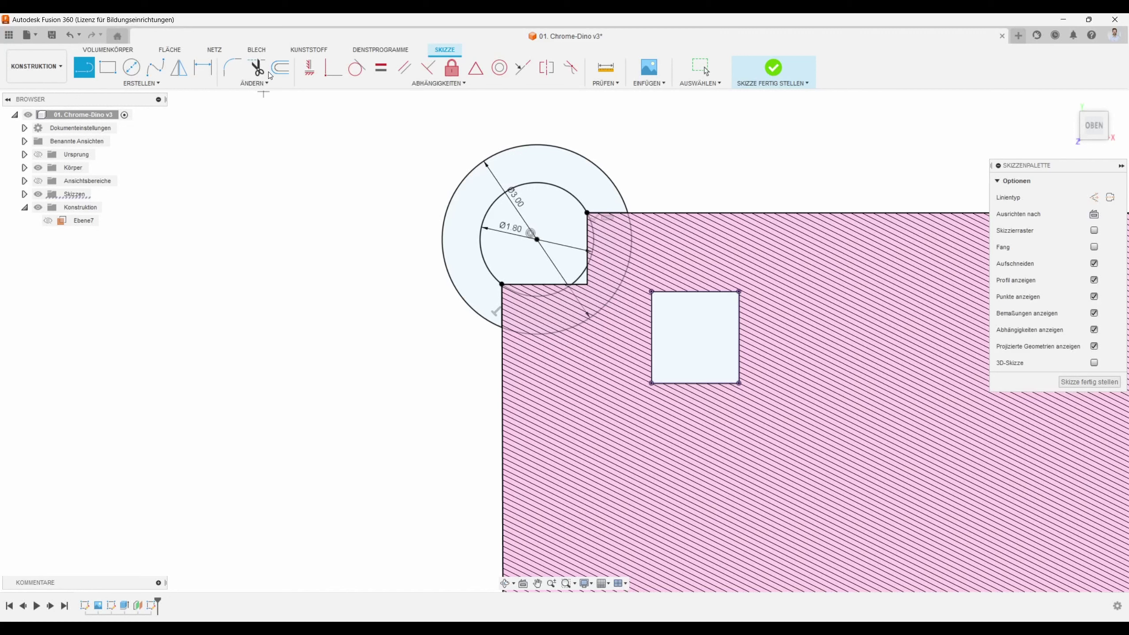
left_click(632, 255)
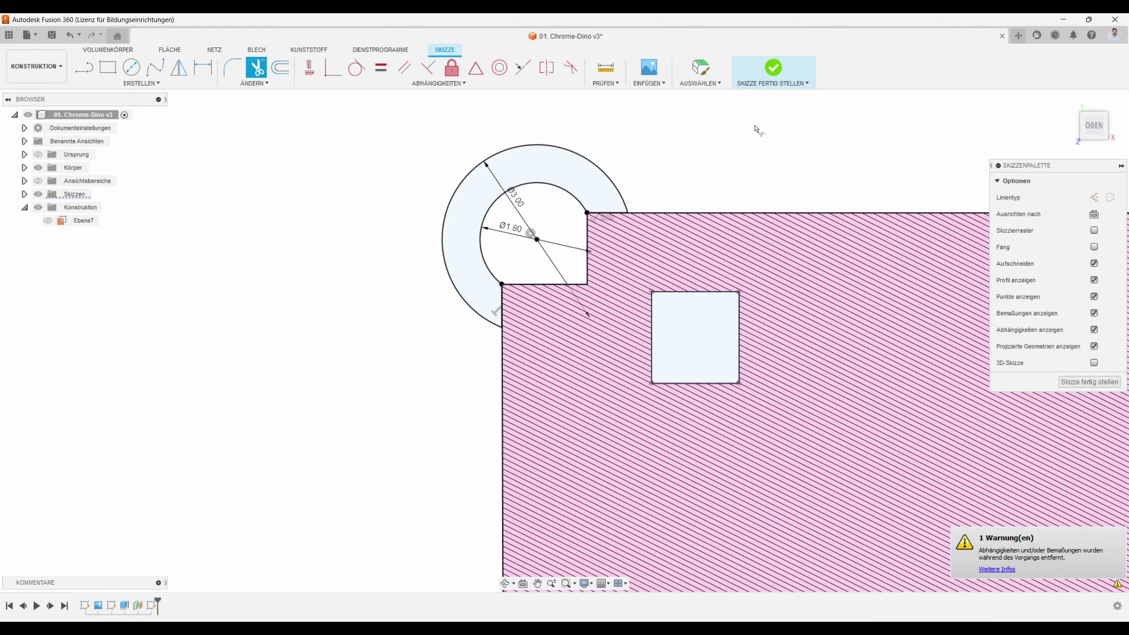
left_click(773, 69)
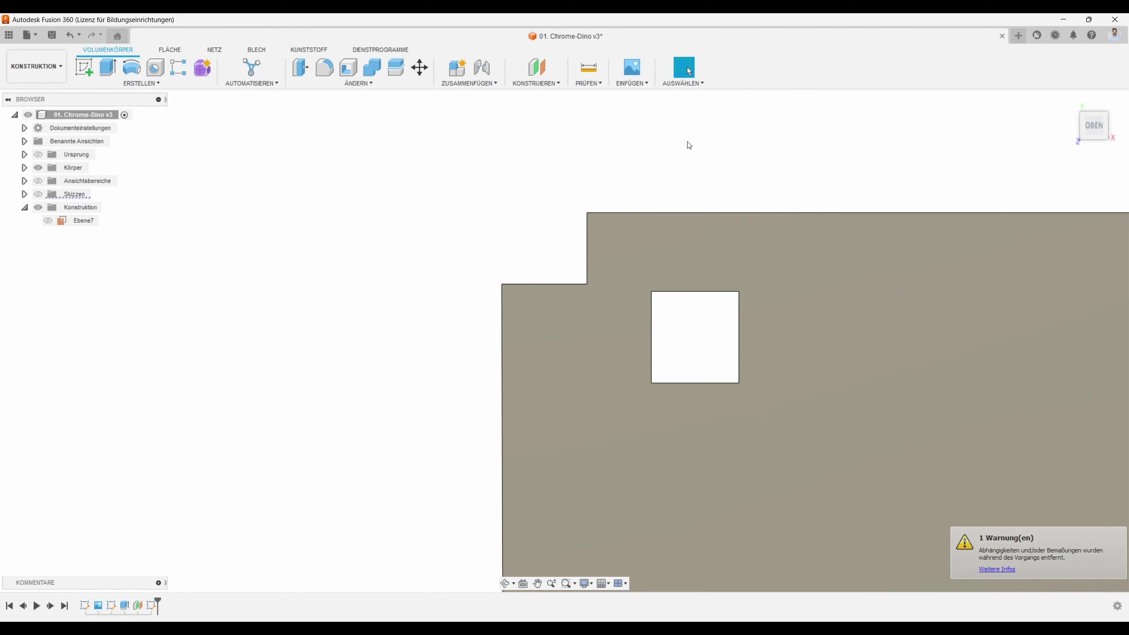
Tilt the dino into a 3D view and start an extrusion
scroll(680, 149, "down", 2)
scroll(676, 151, "down", 2)
middle_click_drag(676, 152, 232, 136, "shift")
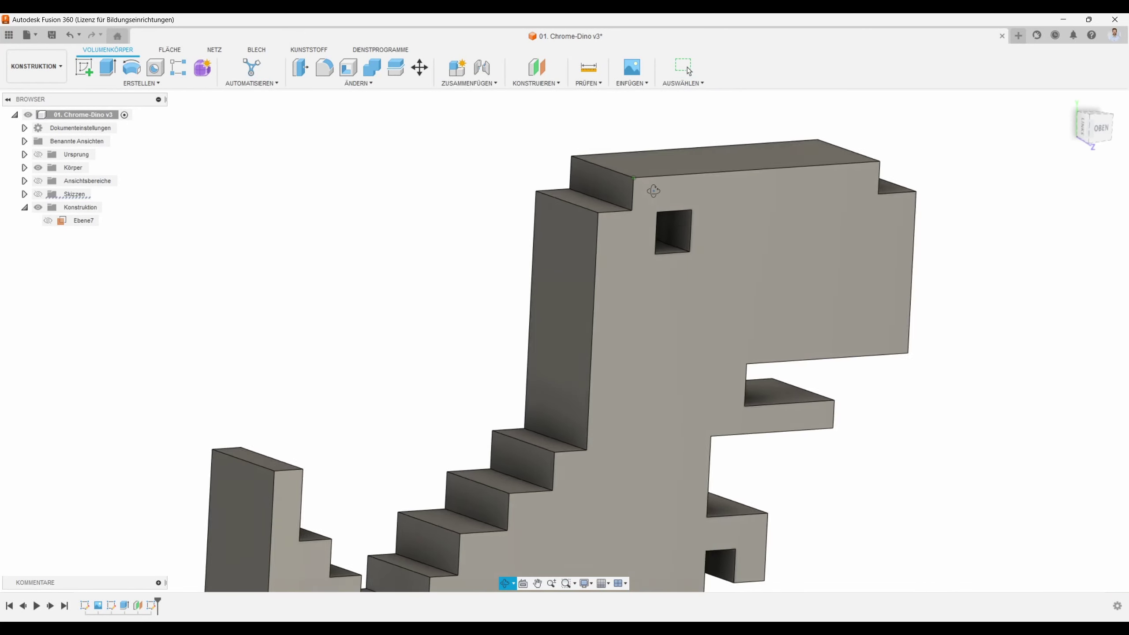
left_click(108, 67)
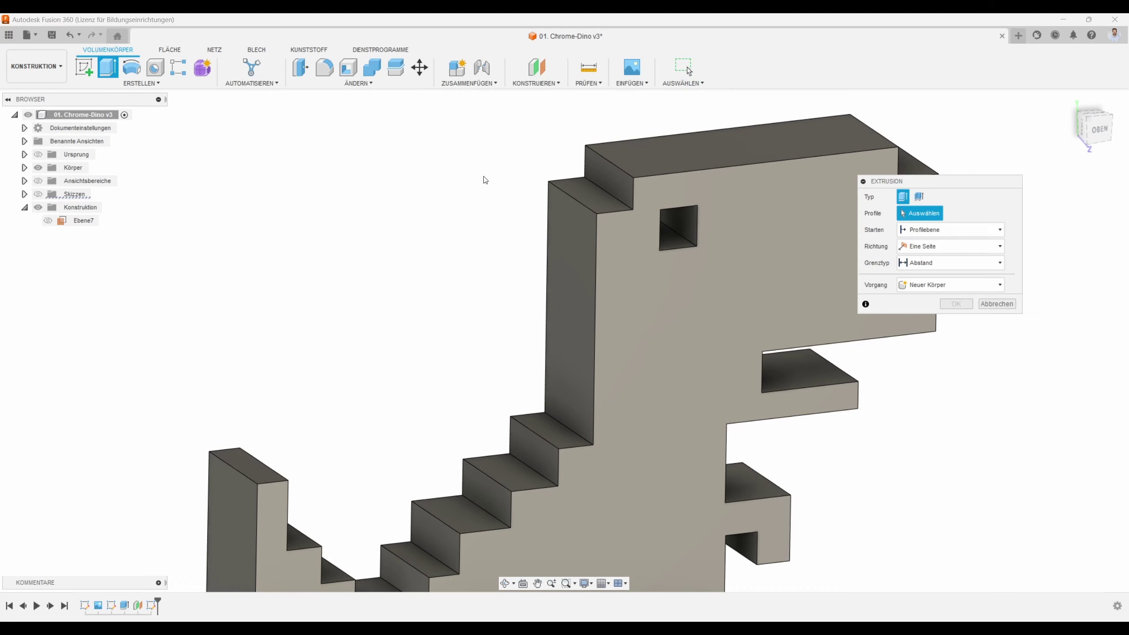
middle_click_drag(491, 164, 440, 261)
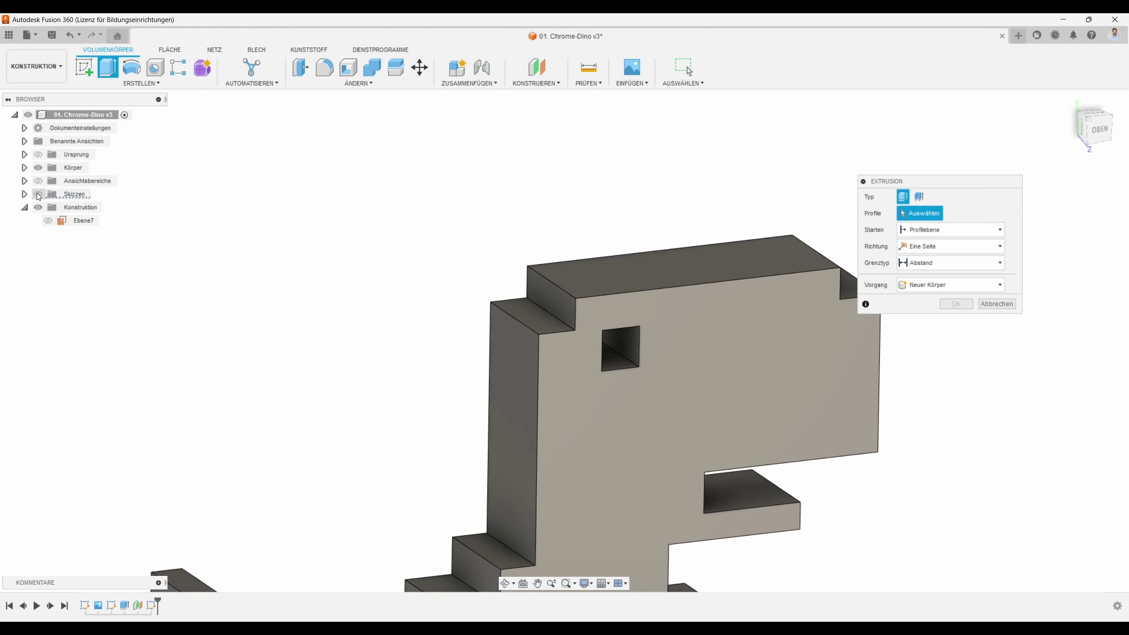
Make the sketches visible and expand the Skizzen folder in the browser
left_click(38, 195)
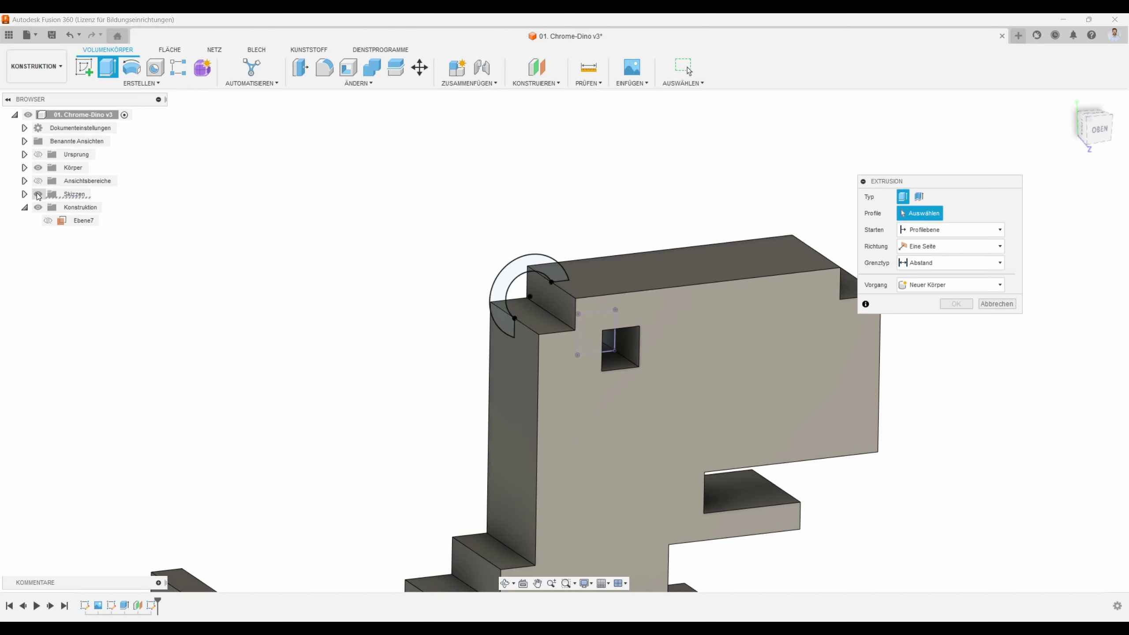
scroll(403, 331, "down", 3)
scroll(475, 307, "up", 3)
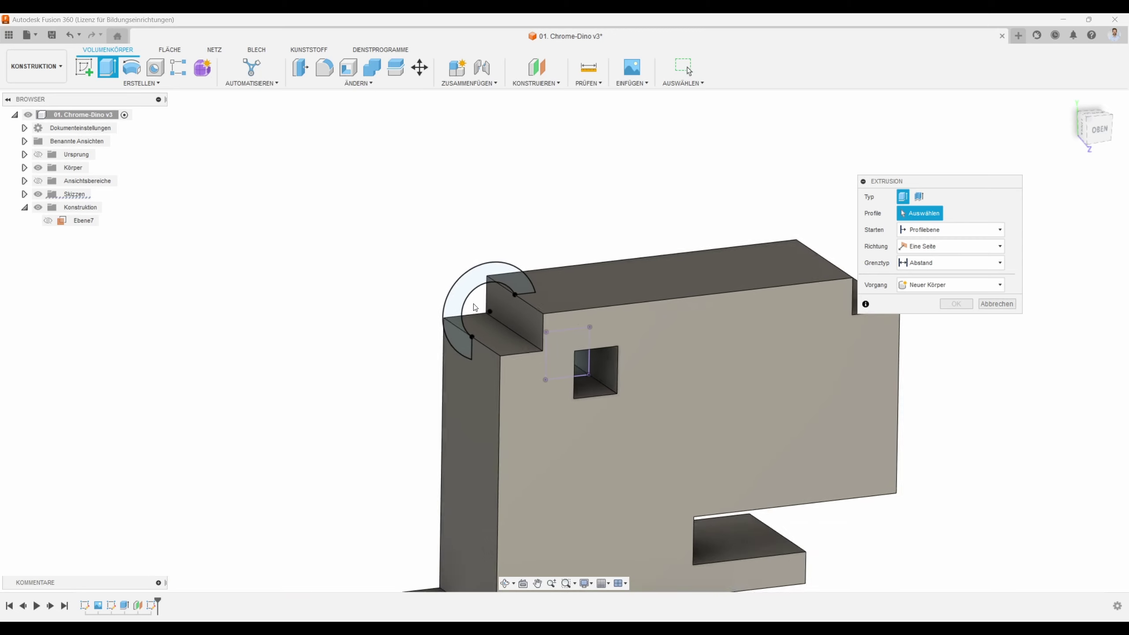
scroll(474, 307, "up", 1)
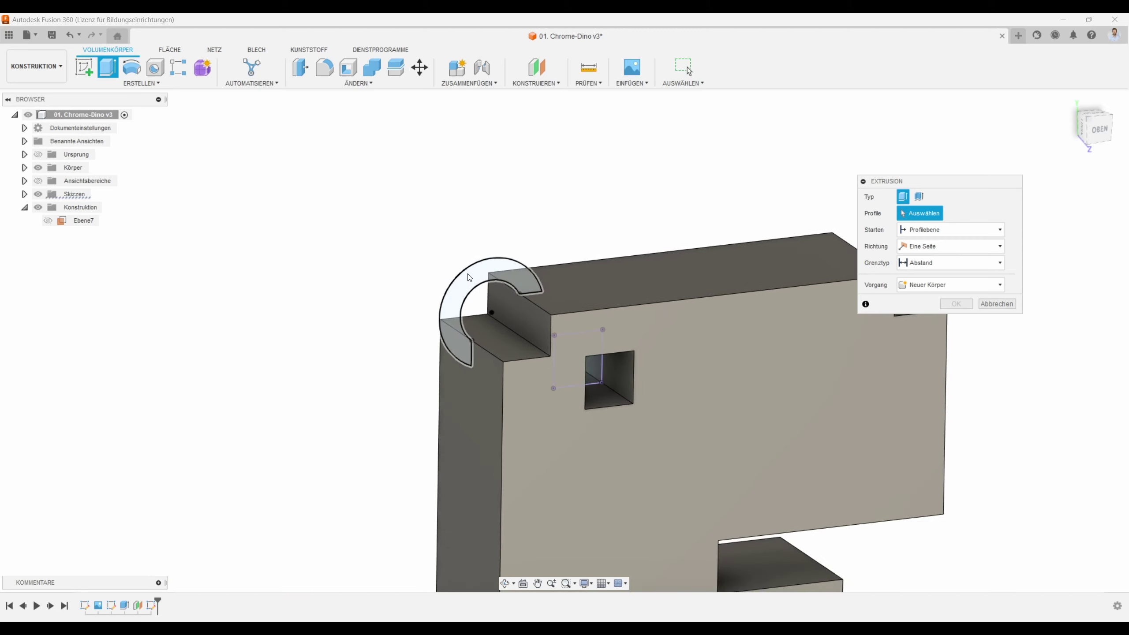
left_click(24, 194)
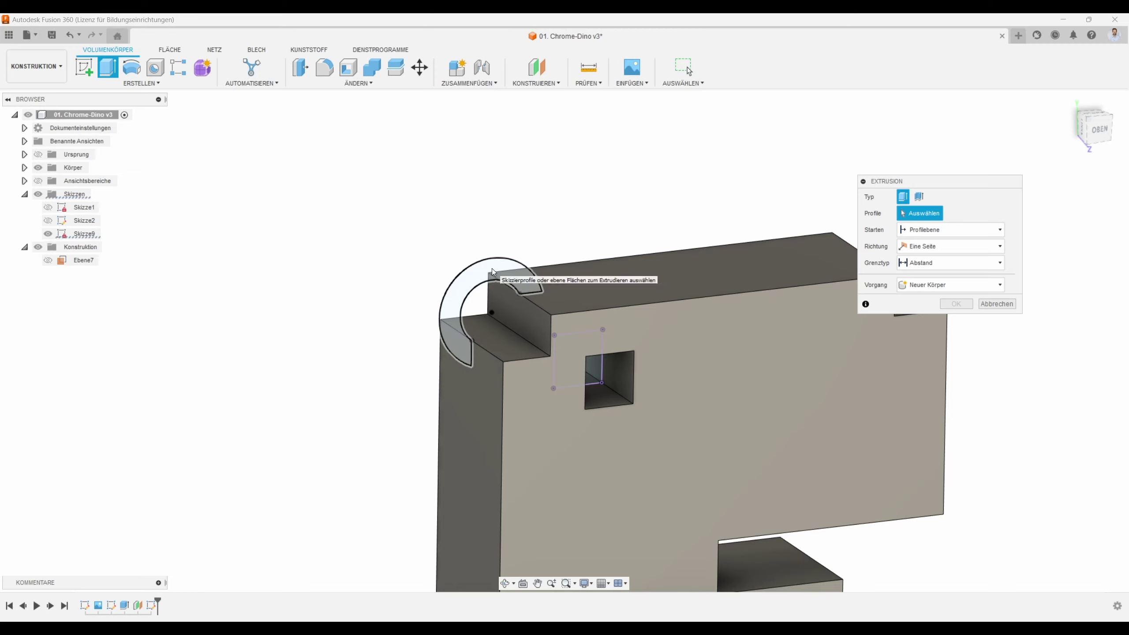
scroll(496, 272, "up", 1)
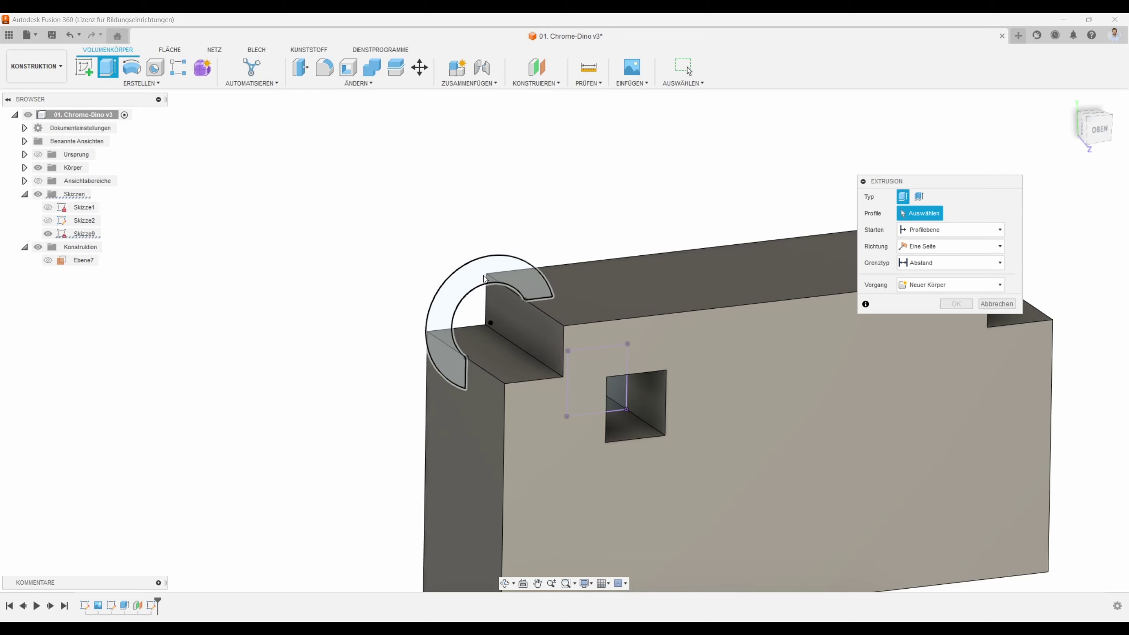
Extrude the ring profile symmetrically with 1.5 mm total length as a new body
left_click(479, 273)
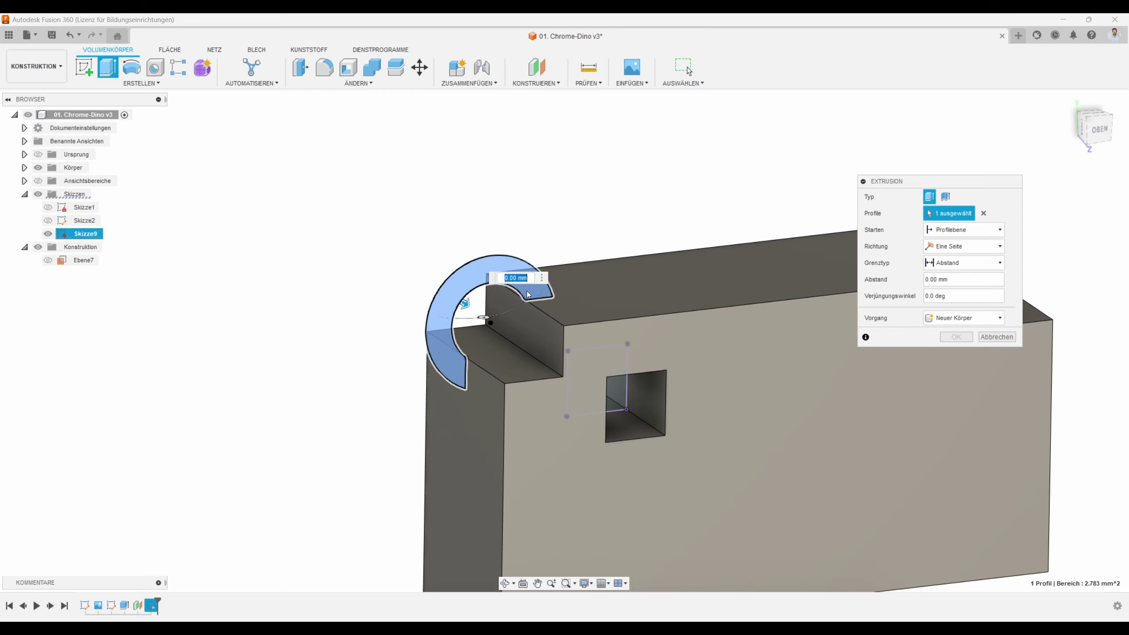
middle_click_drag(479, 276, 481, 325, "shift")
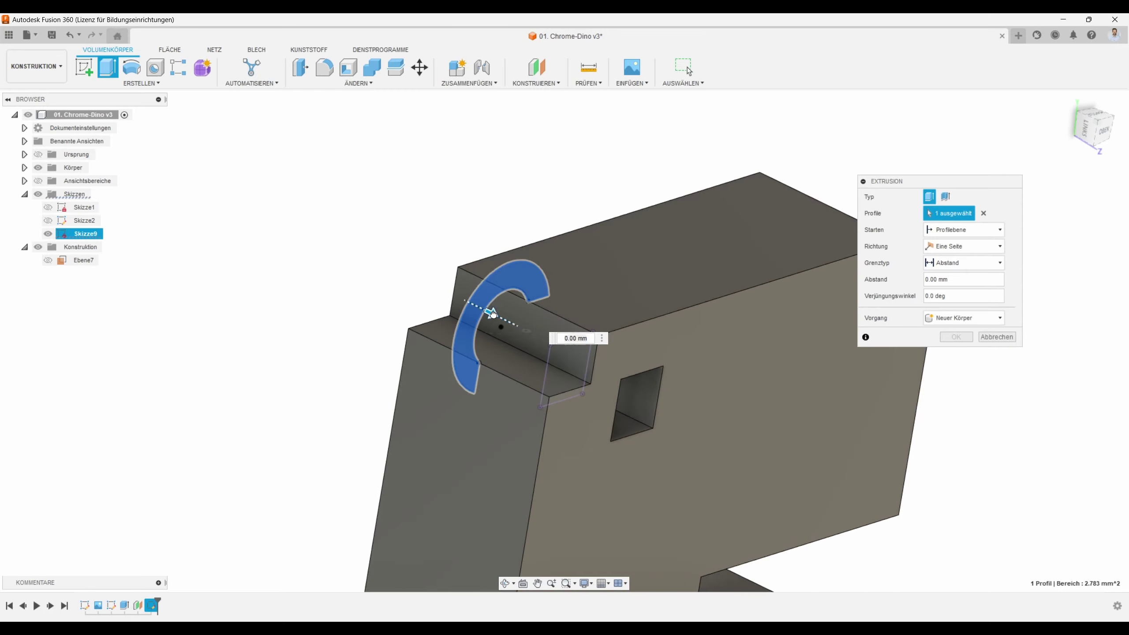
left_click_drag(490, 314, 508, 321)
left_click(945, 249)
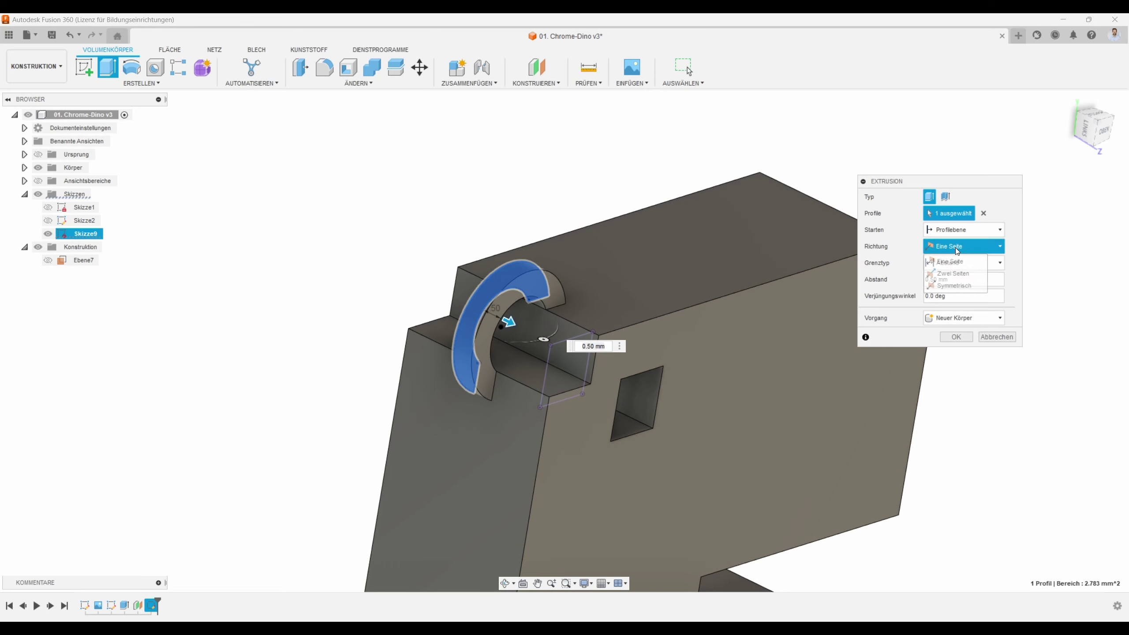
left_click(942, 286)
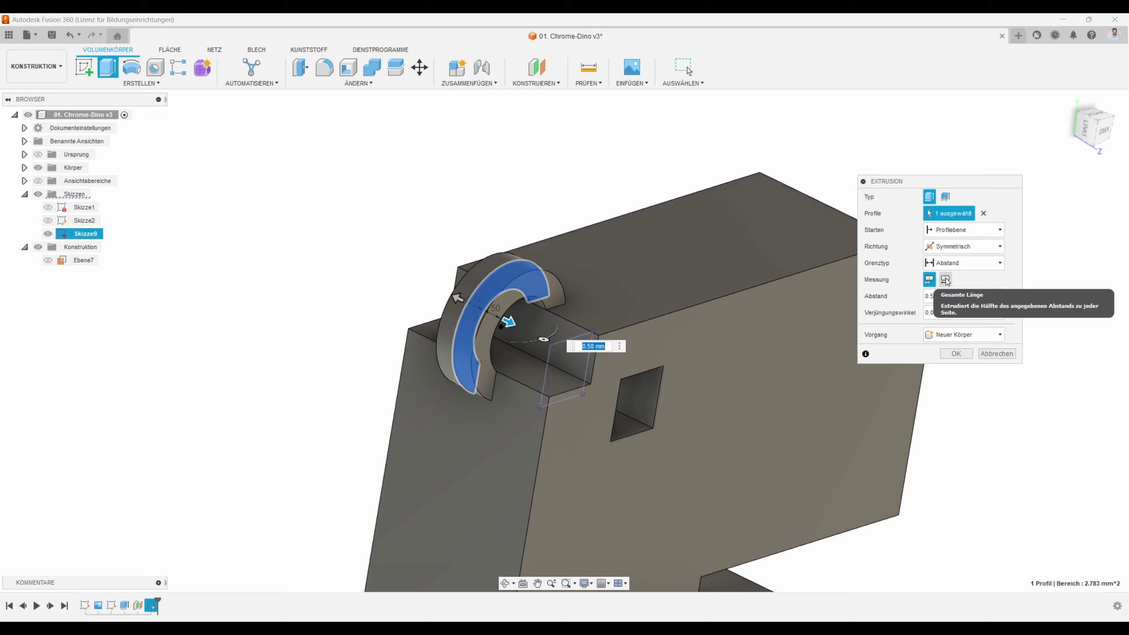
left_click(945, 280)
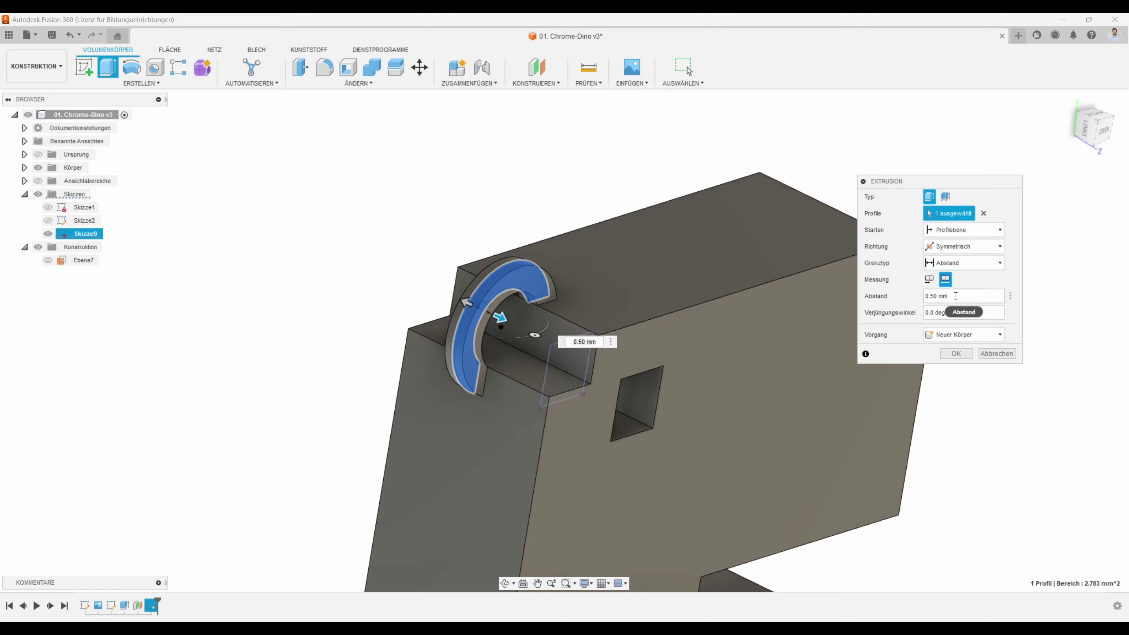
type("1,5")
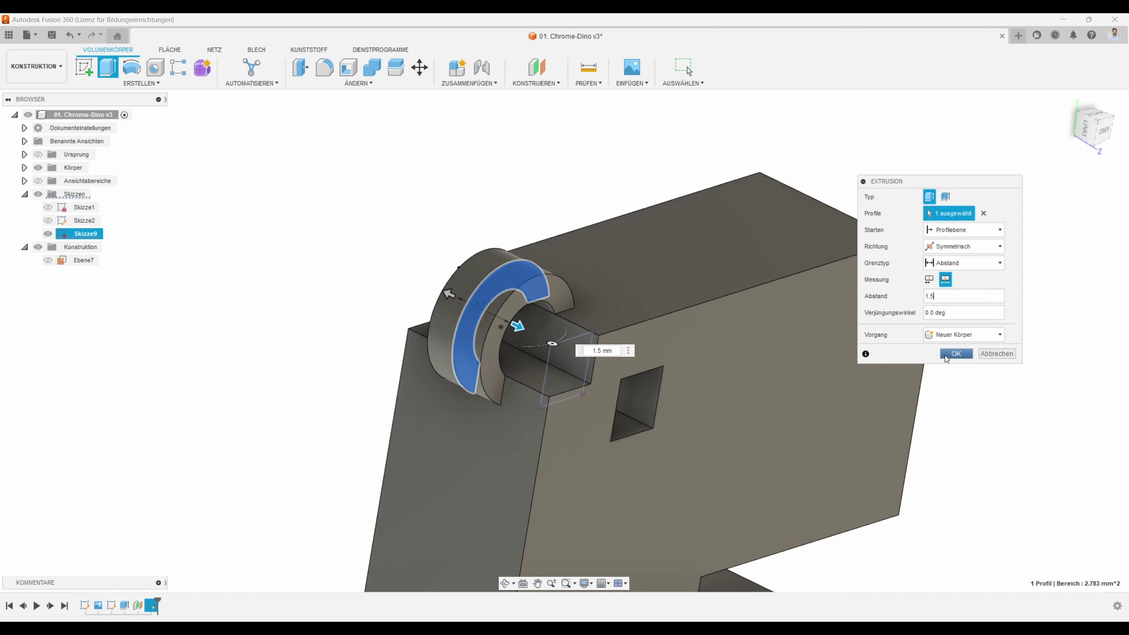
Commit the 1.5 mm symmetric ring extrusion and inspect the new hanging ring from several angles
left_click(949, 354)
mouse_move(511, 231)
middle_mouse_down("shift")
mouse_move(483, 181)
mouse_move(482, 218)
middle_mouse_up("shift")
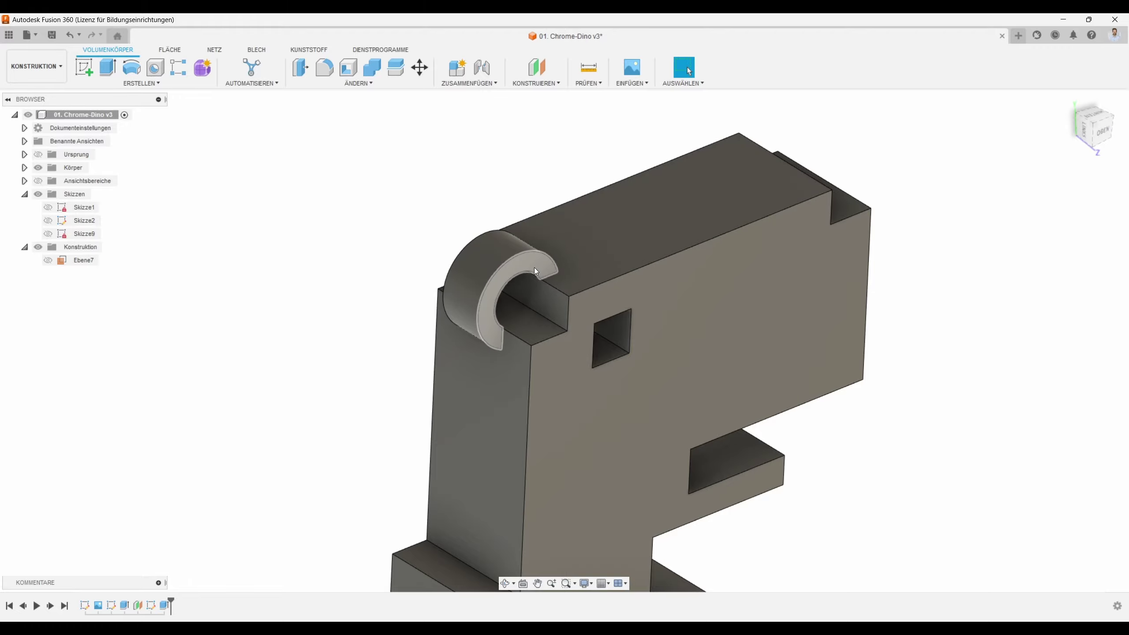
mouse_move(549, 255)
middle_mouse_down("shift")
mouse_move(548, 311)
mouse_move(563, 314)
middle_mouse_up("shift")
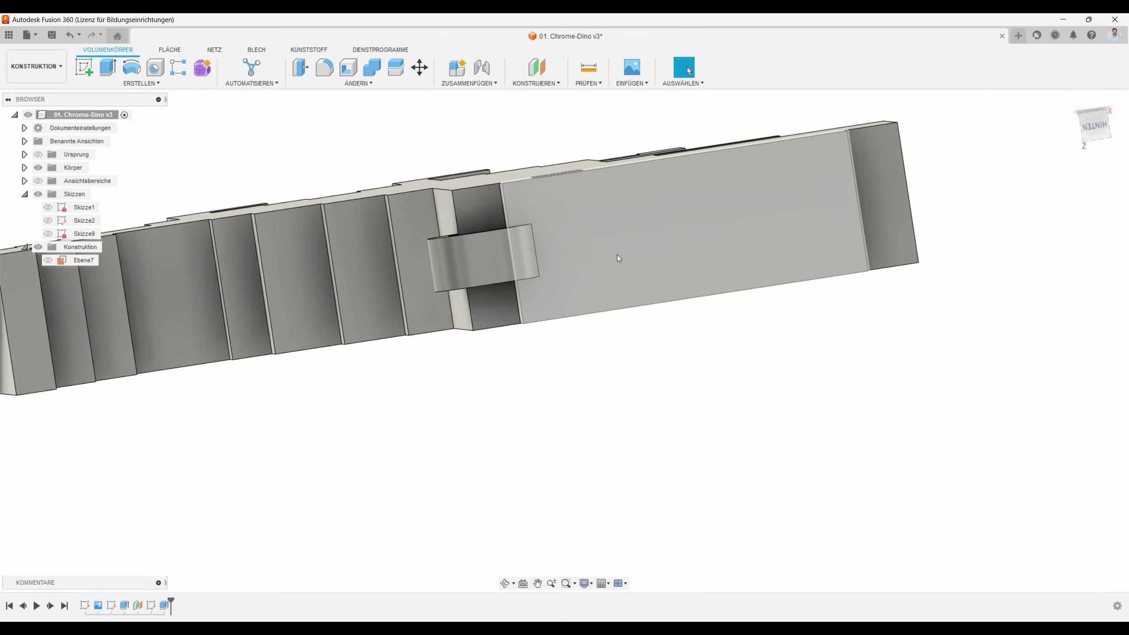
mouse_move(615, 263)
middle_mouse_down("shift")
mouse_move(570, 407)
mouse_move(633, 261)
mouse_move(586, 286)
middle_mouse_up("shift")
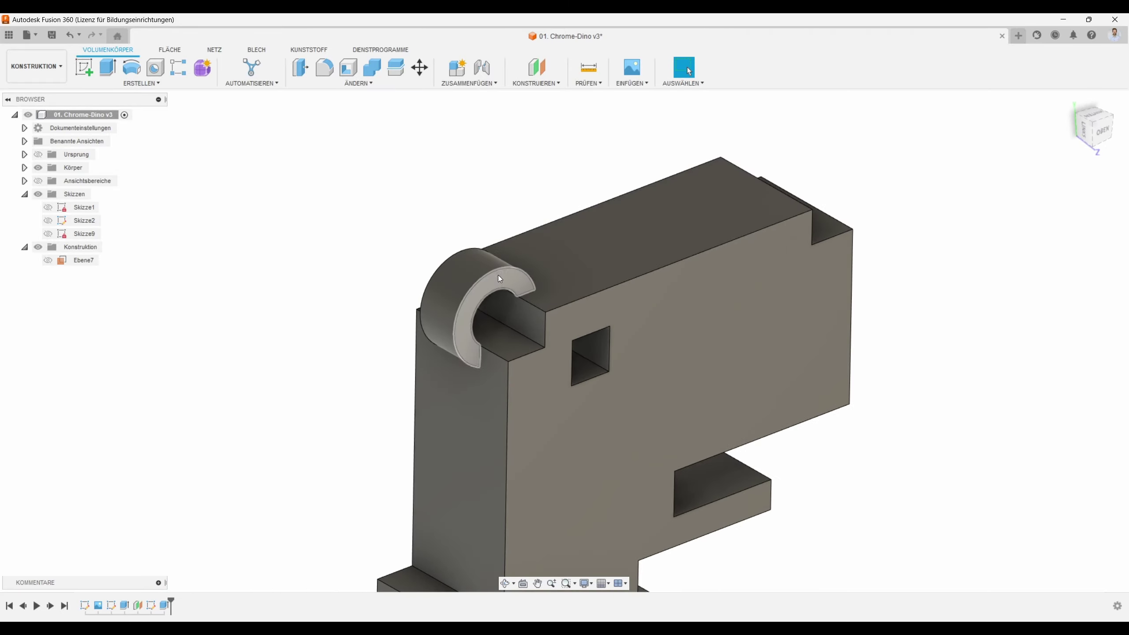
scroll(498, 280, "up", 1)
scroll(498, 281, "down", 1)
scroll(498, 281, "down", 2)
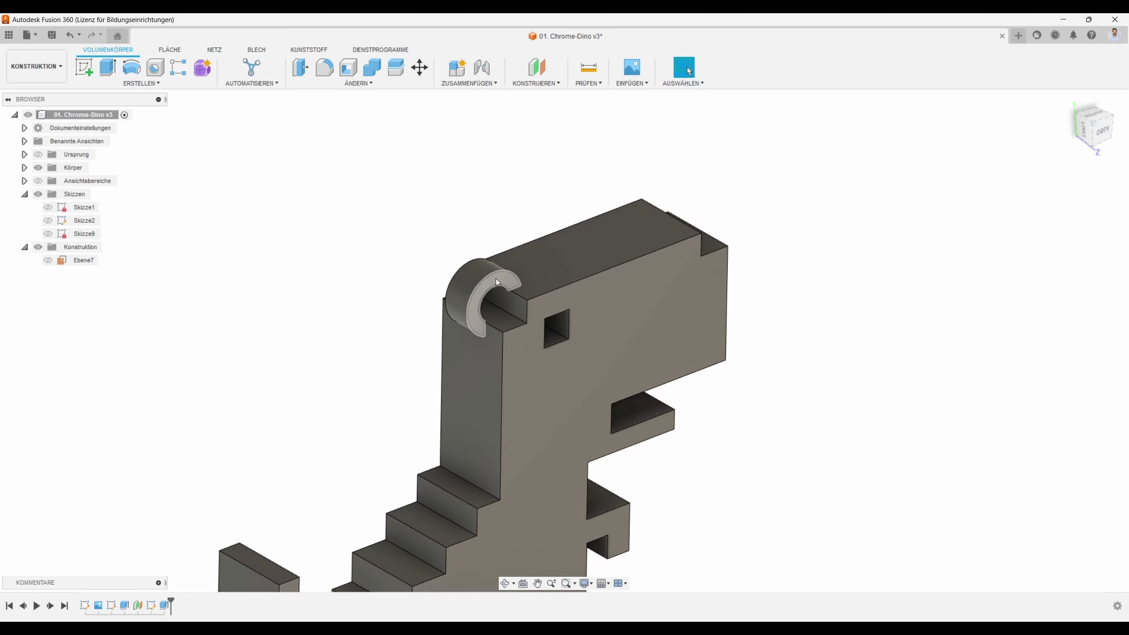
scroll(497, 281, "up", 2)
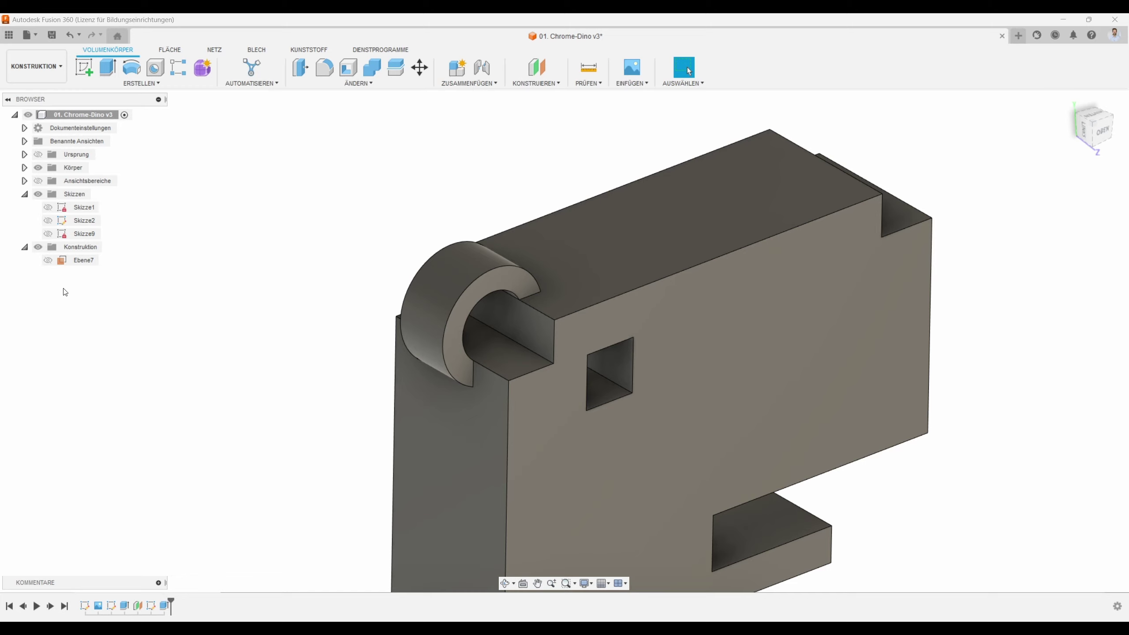
Show the construction plane and ring sketch again, then roll the timeline back to just after Ebene7
left_click(48, 260)
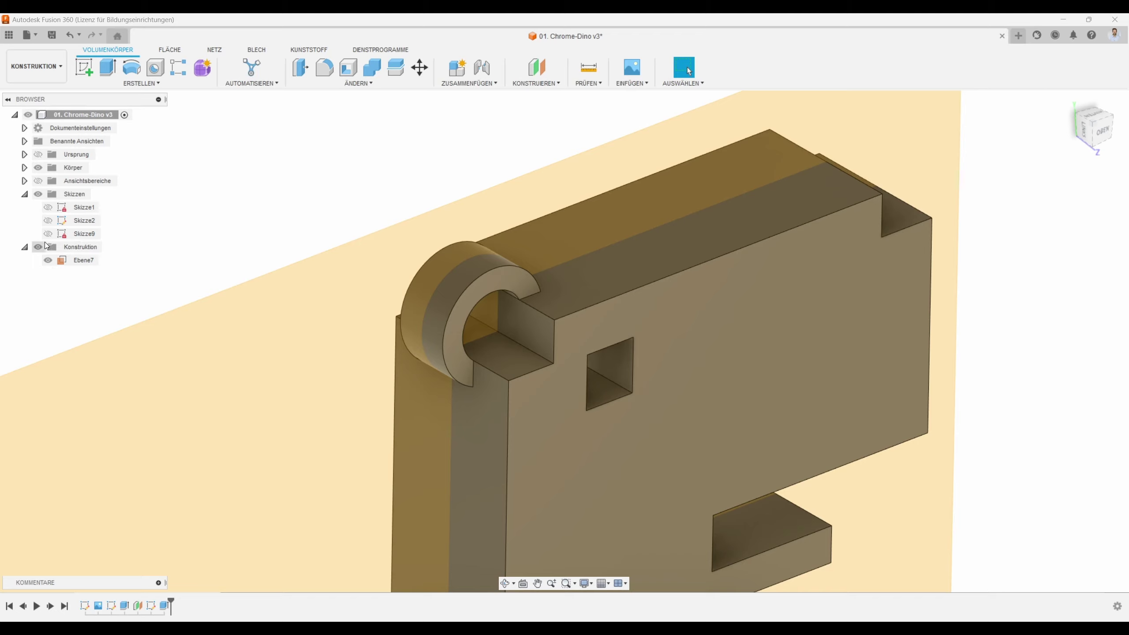
left_click(48, 234)
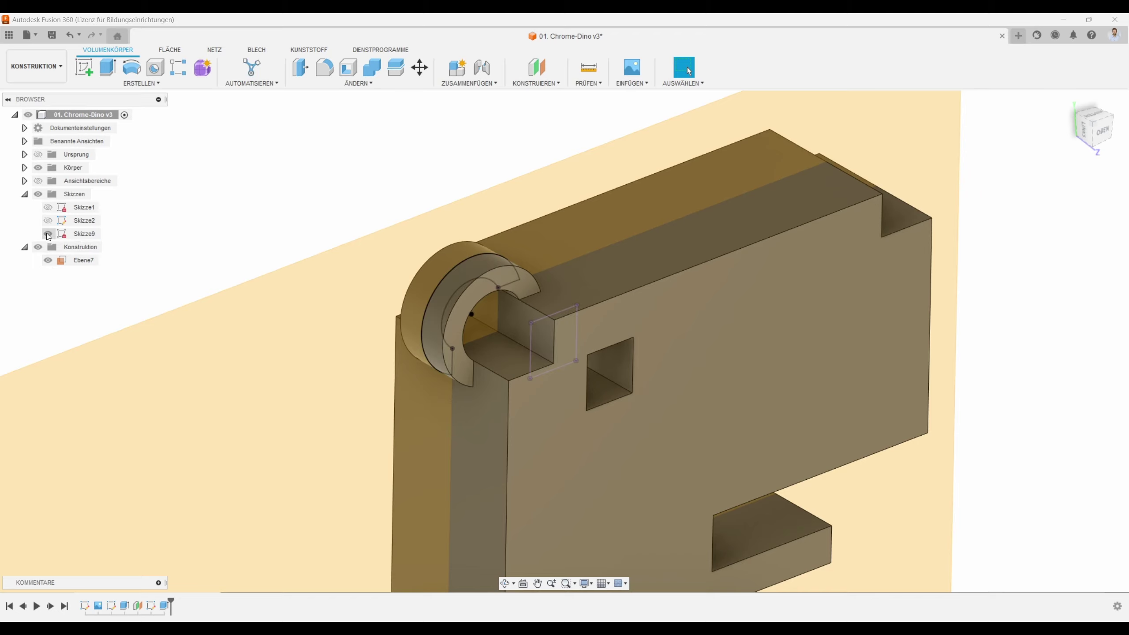
scroll(252, 280, "down", 5)
left_click(277, 268)
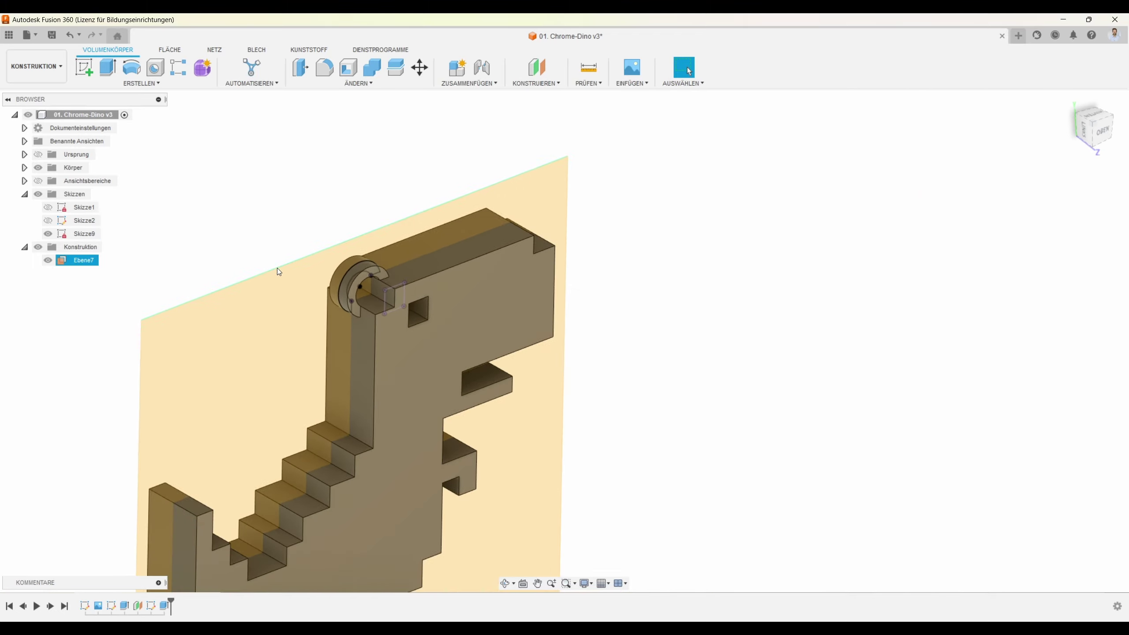
middle_click_drag(337, 289, 203, 477, "shift")
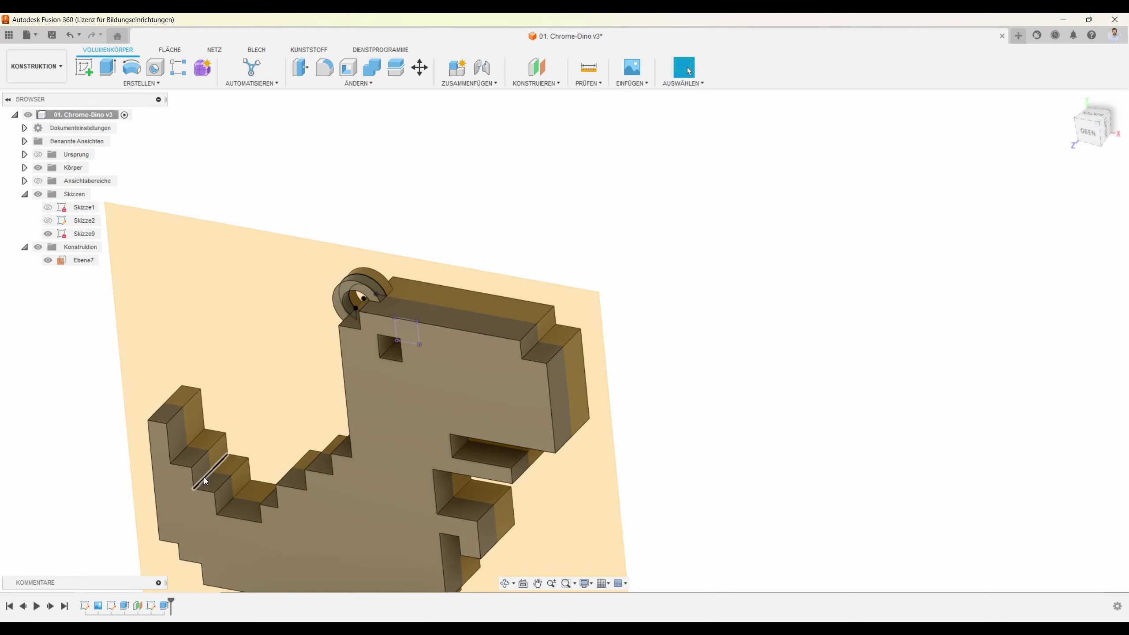
left_click_drag(171, 600, 130, 603)
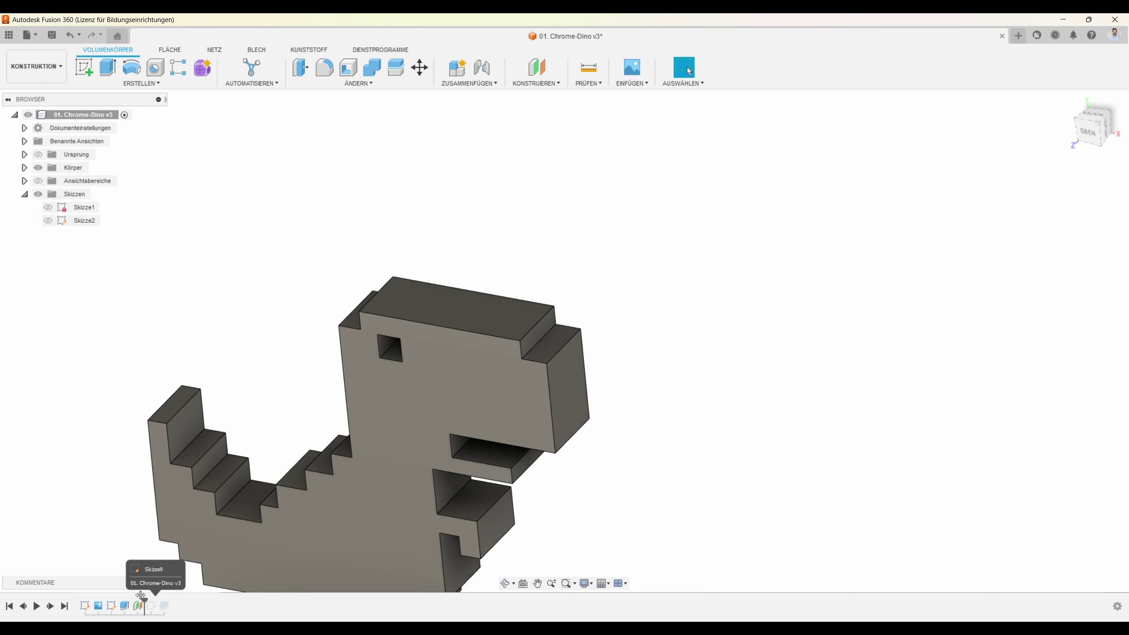
left_click_drag(132, 600, 170, 601)
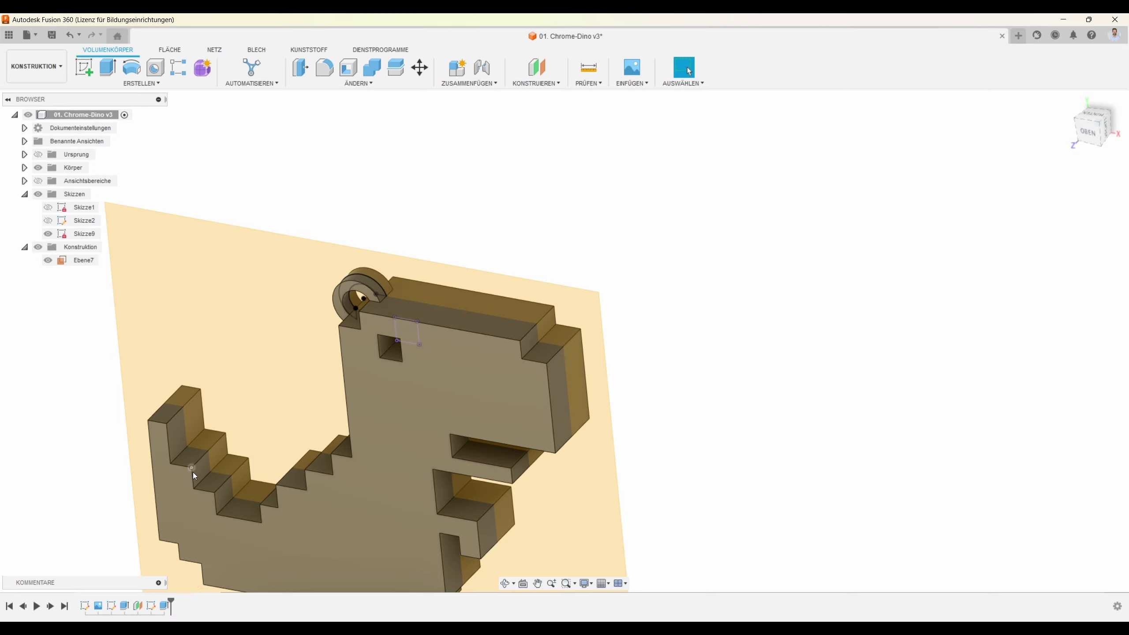
Edit the Ebene7 offset plane so its Abstand is 0 instead of -2.00 mm
double_click(138, 607)
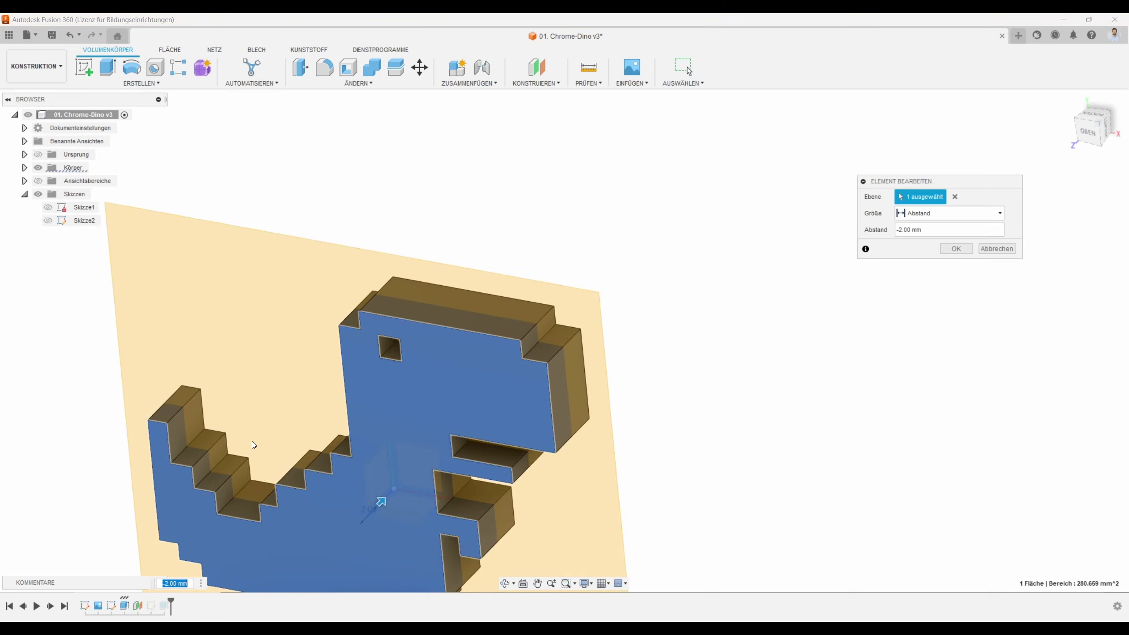
middle_click_drag(309, 399, 464, 291)
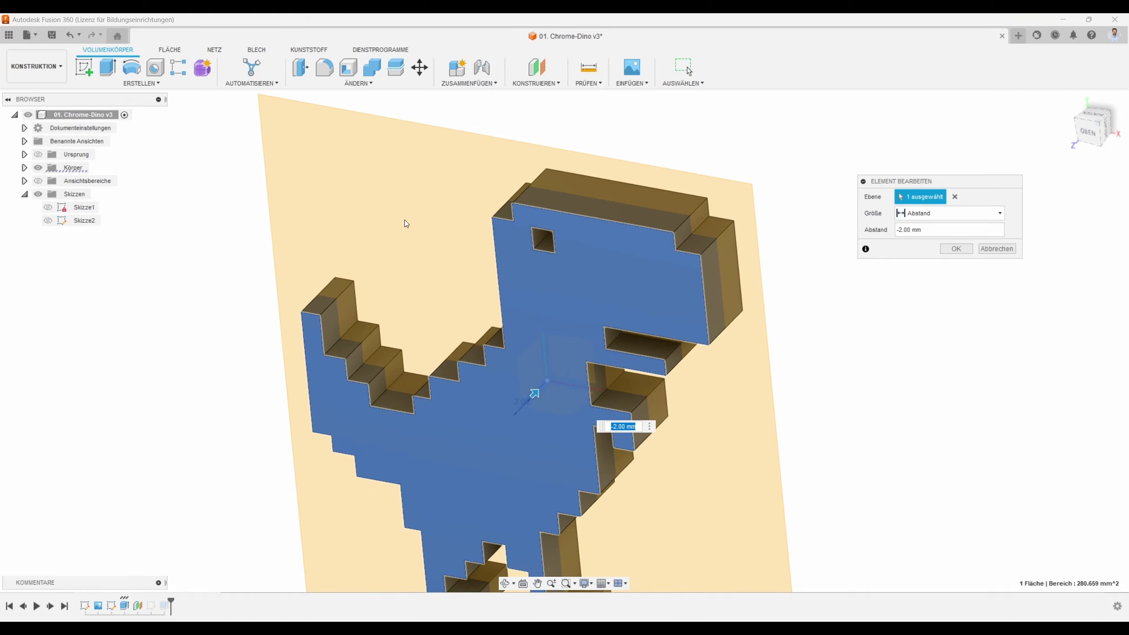
middle_click_drag(406, 245, 378, 244, "shift")
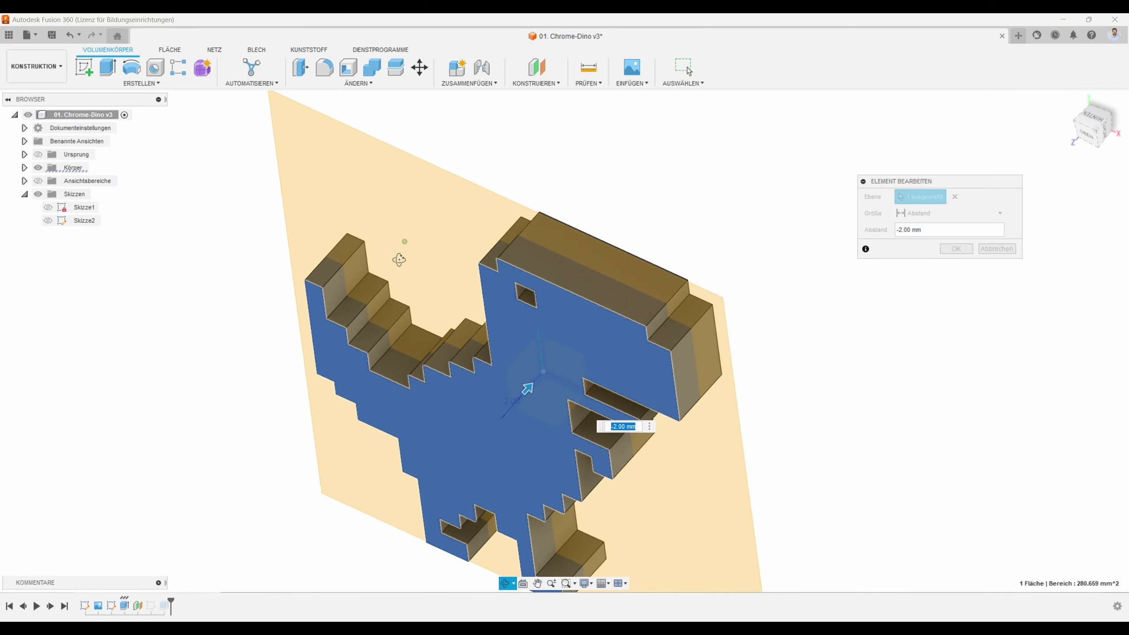
middle_click_drag(370, 252, 389, 246, "shift")
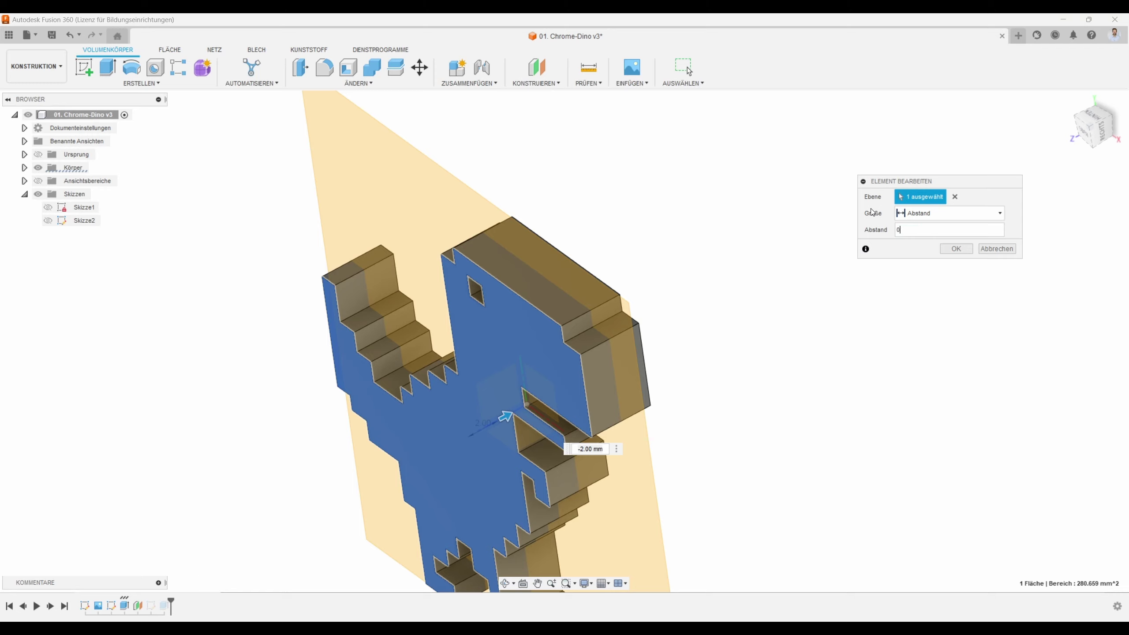
middle_click_drag(538, 264, 520, 262, "shift")
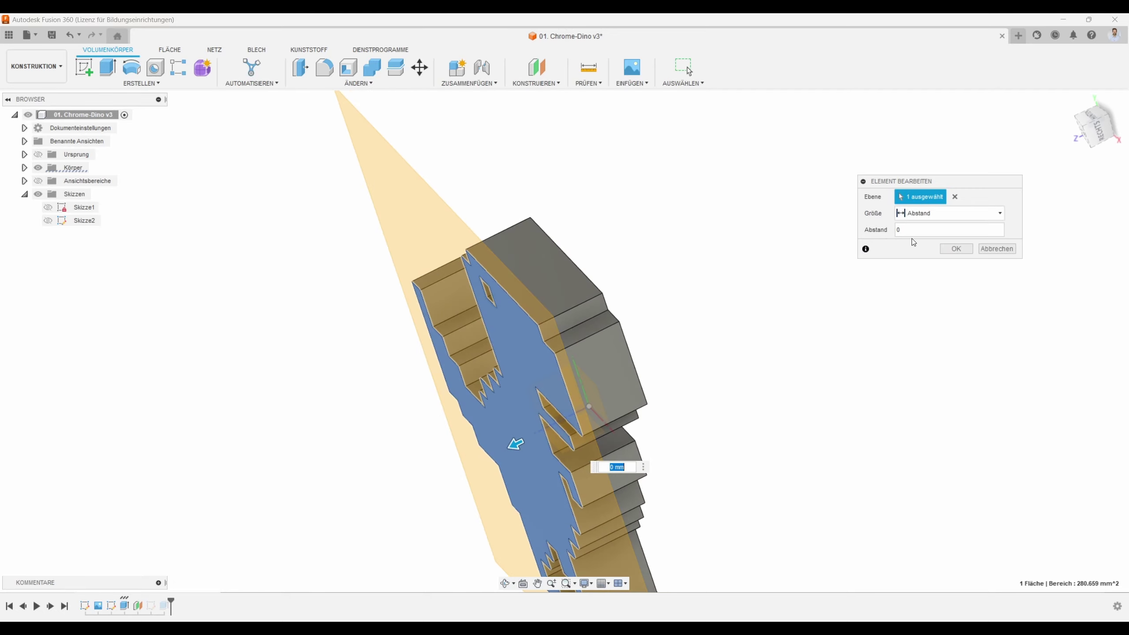
left_click(956, 248)
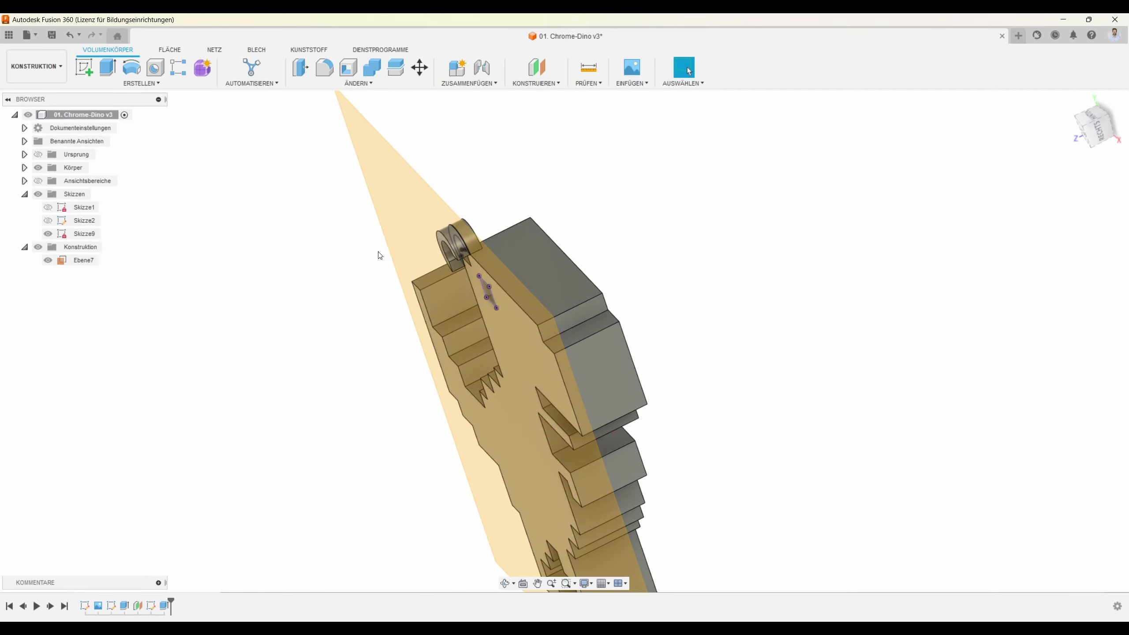
scroll(471, 246, "up", 3)
scroll(436, 244, "up", 3)
scroll(438, 247, "up", 1)
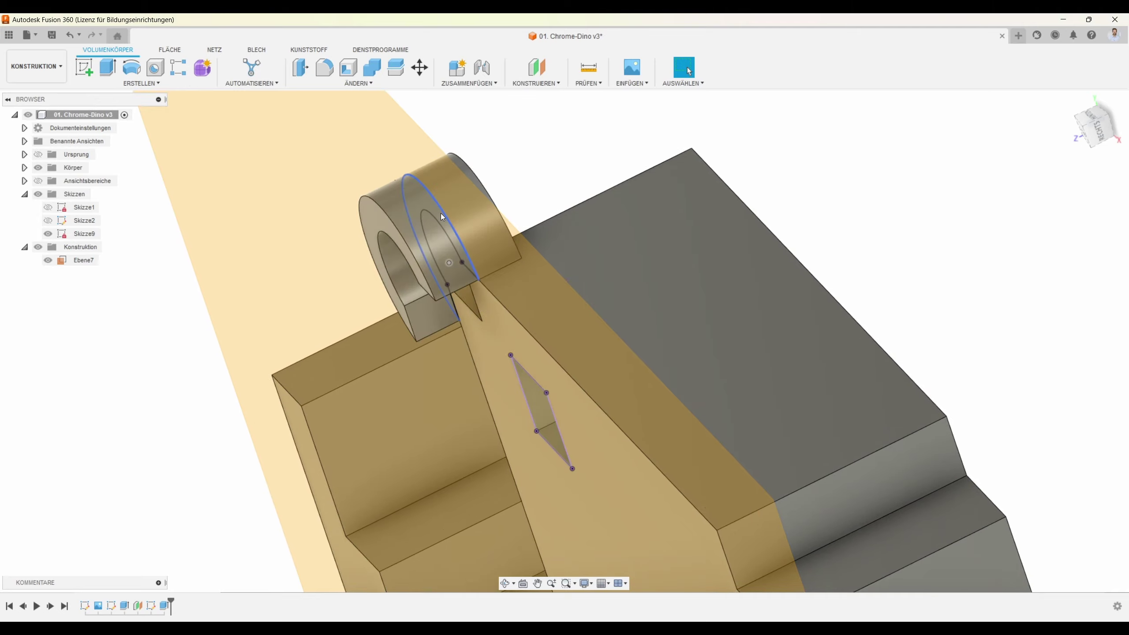
left_click(472, 249)
scroll(512, 336, "down", 3)
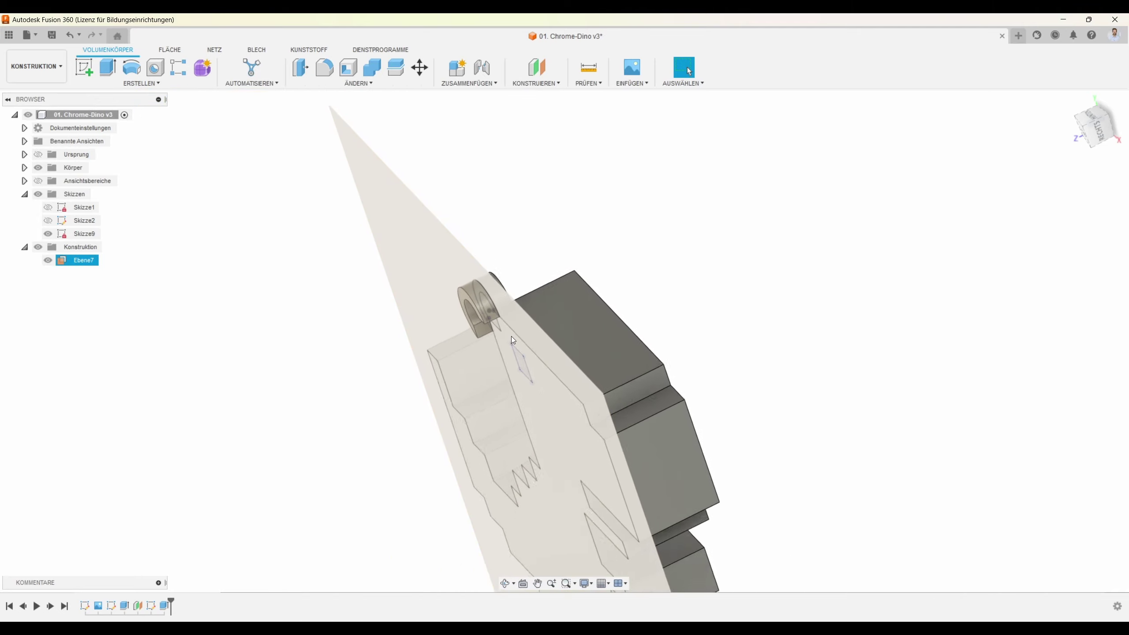
middle_click_drag(511, 336, 501, 302, "shift")
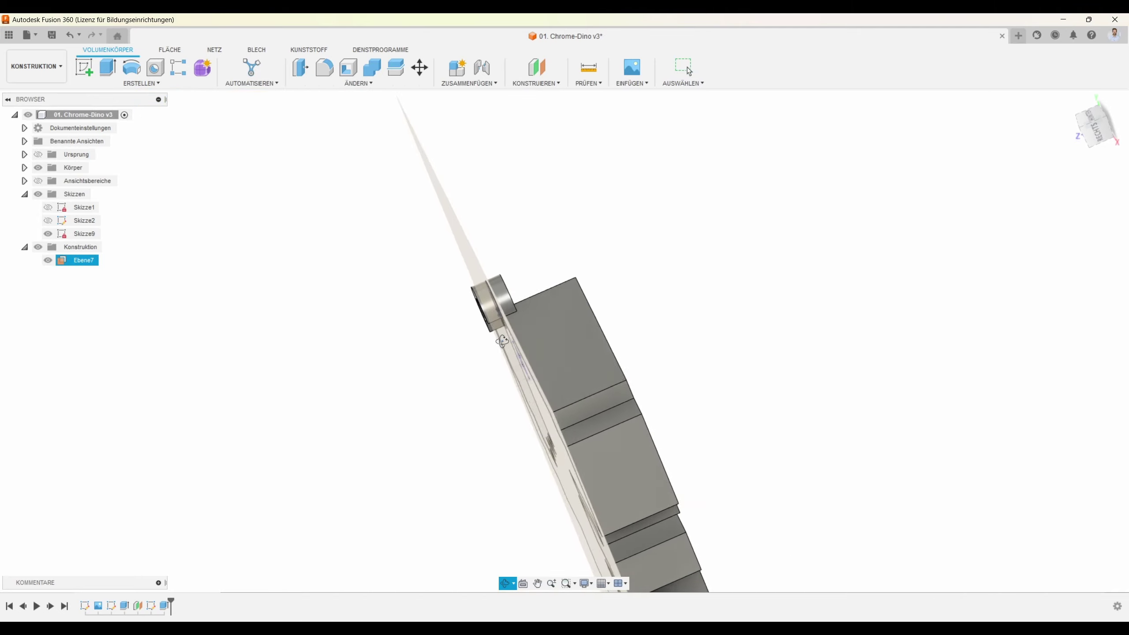
scroll(501, 302, "up", 2)
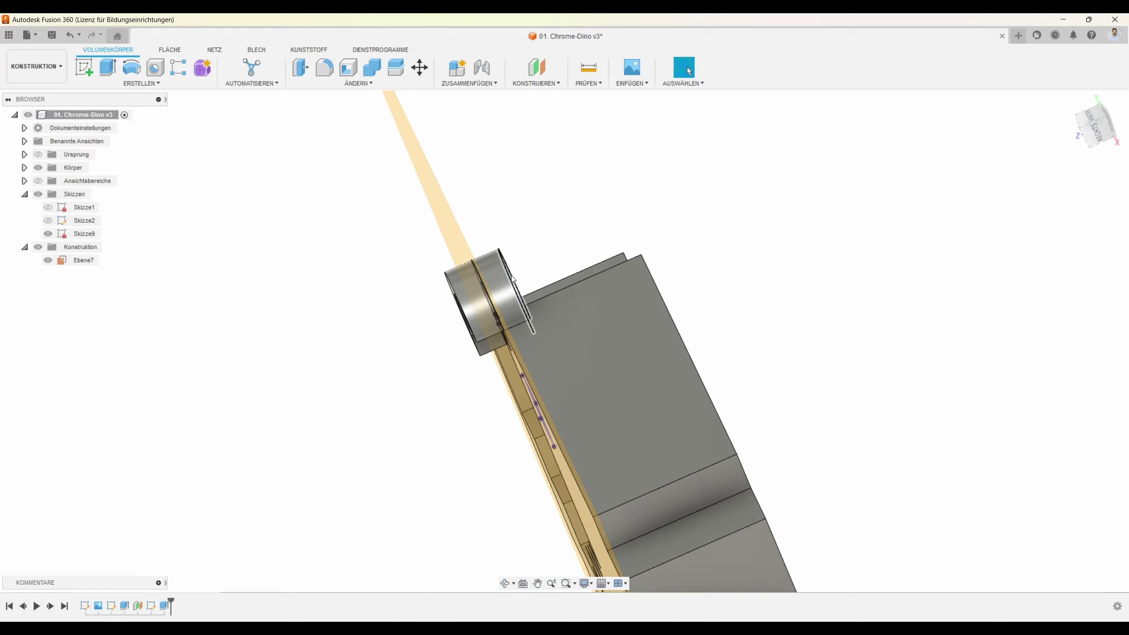
scroll(465, 312, "down", 3)
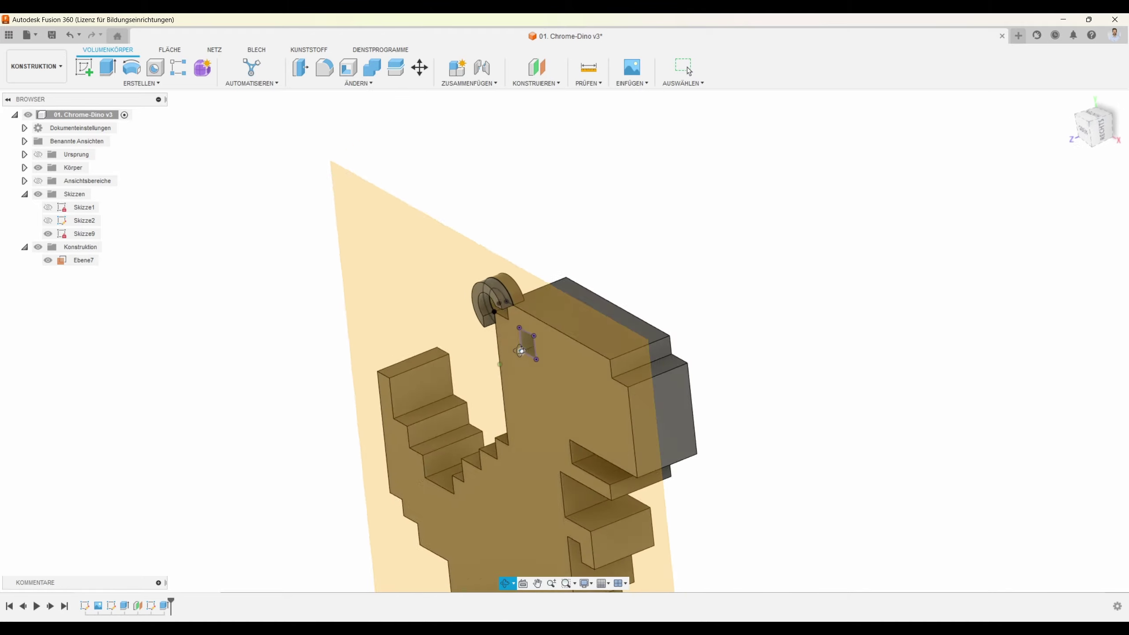
middle_click_drag(465, 311, 337, 320, "shift")
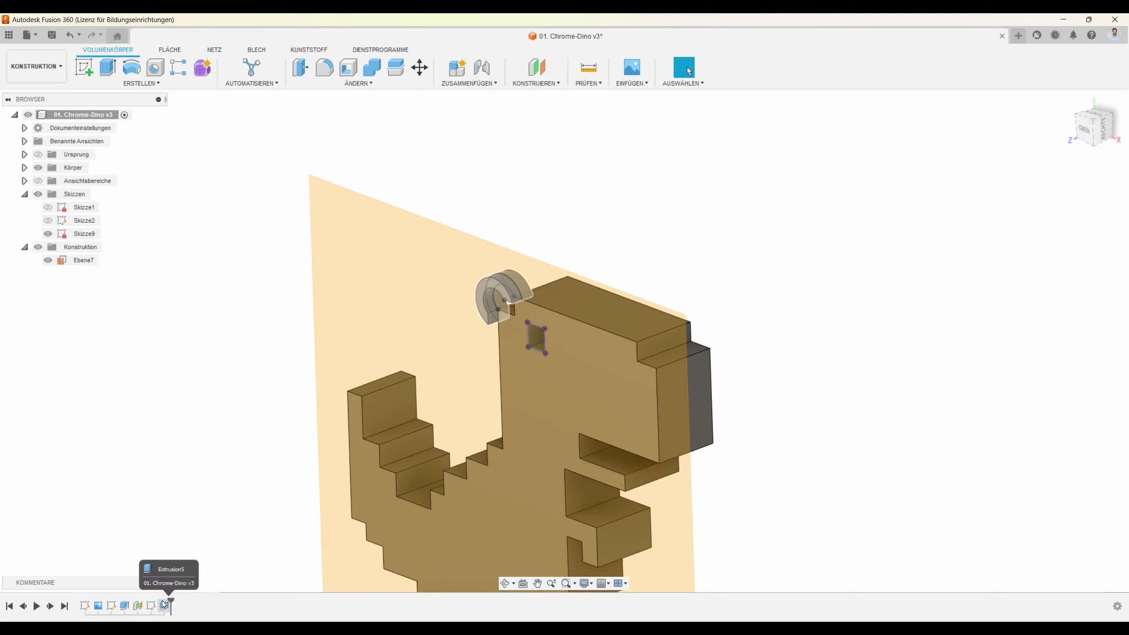
left_click(163, 606)
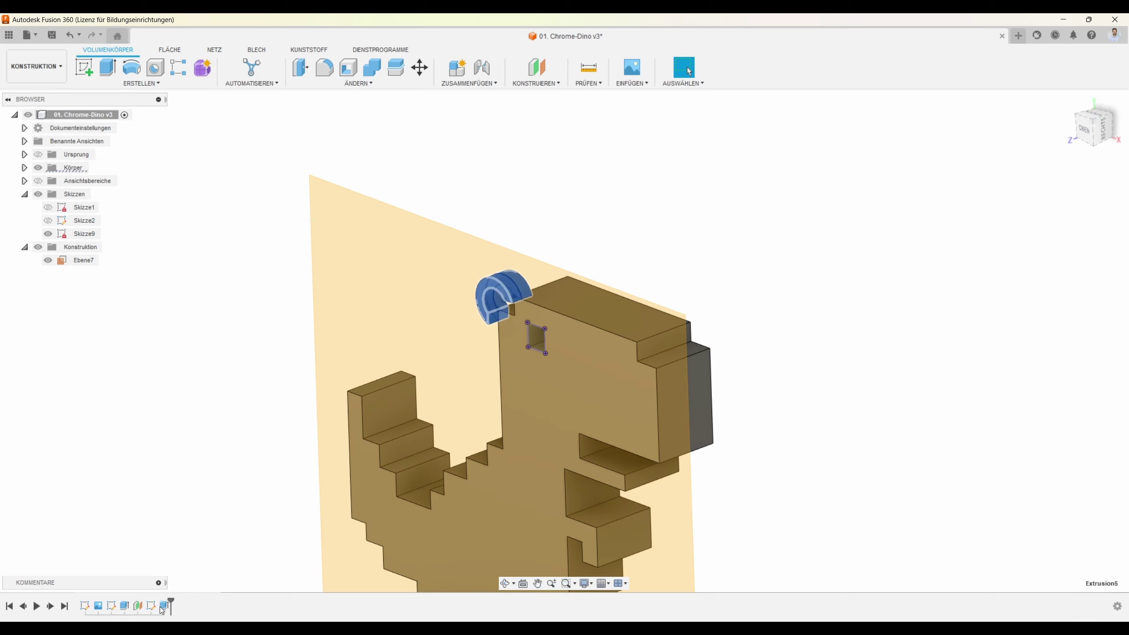
Change Extrusion5 to a one-sided (Eine Seite) extrusion of -1.5 mm
double_click(164, 612)
scroll(552, 260, "down", 5)
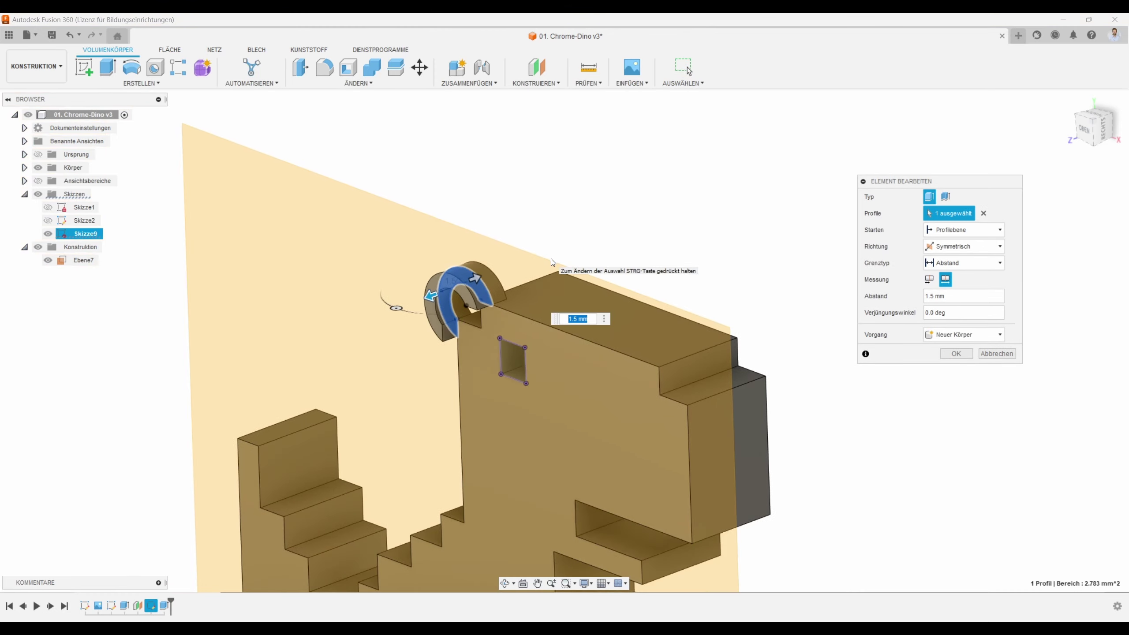
middle_click_drag(552, 259, 859, 254, "shift")
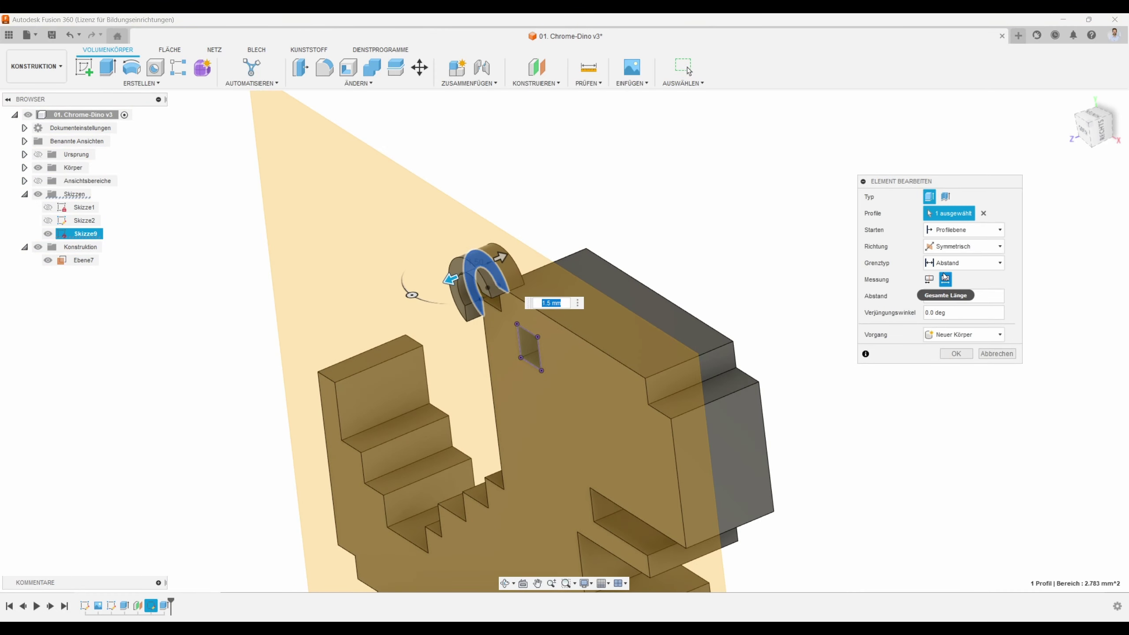
left_click(953, 247)
left_click(947, 262)
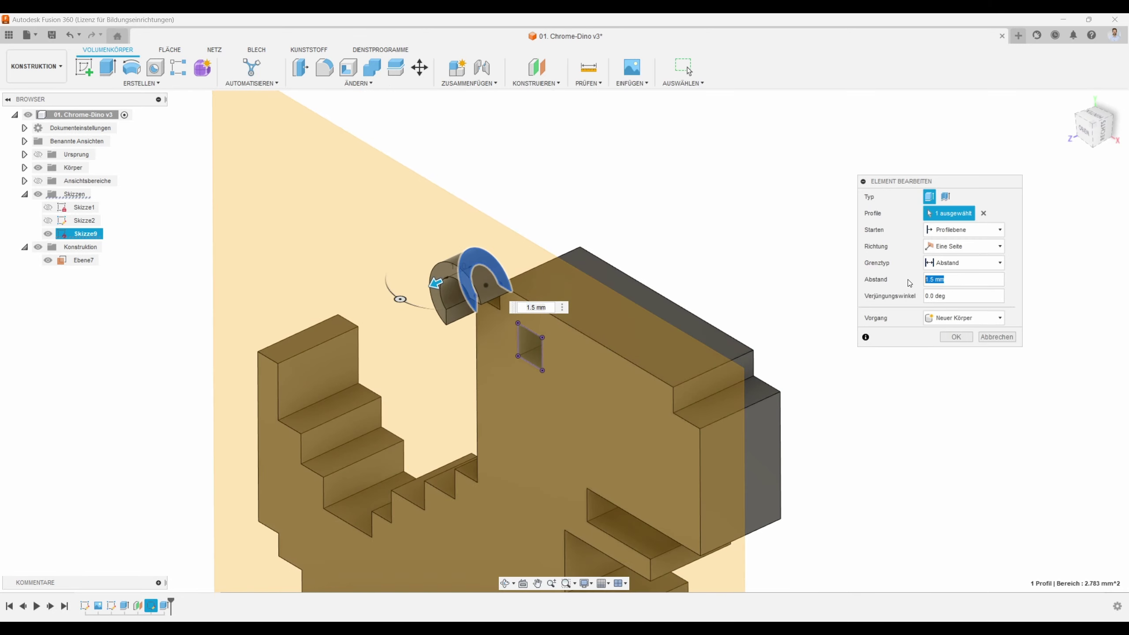
type("1,5")
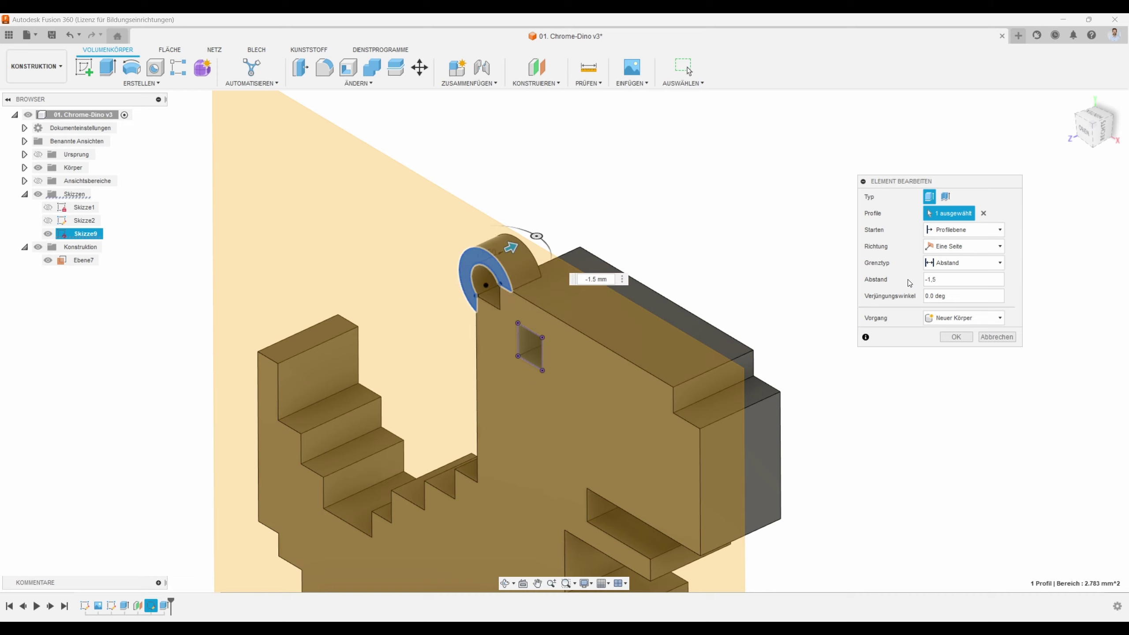
left_click(956, 337)
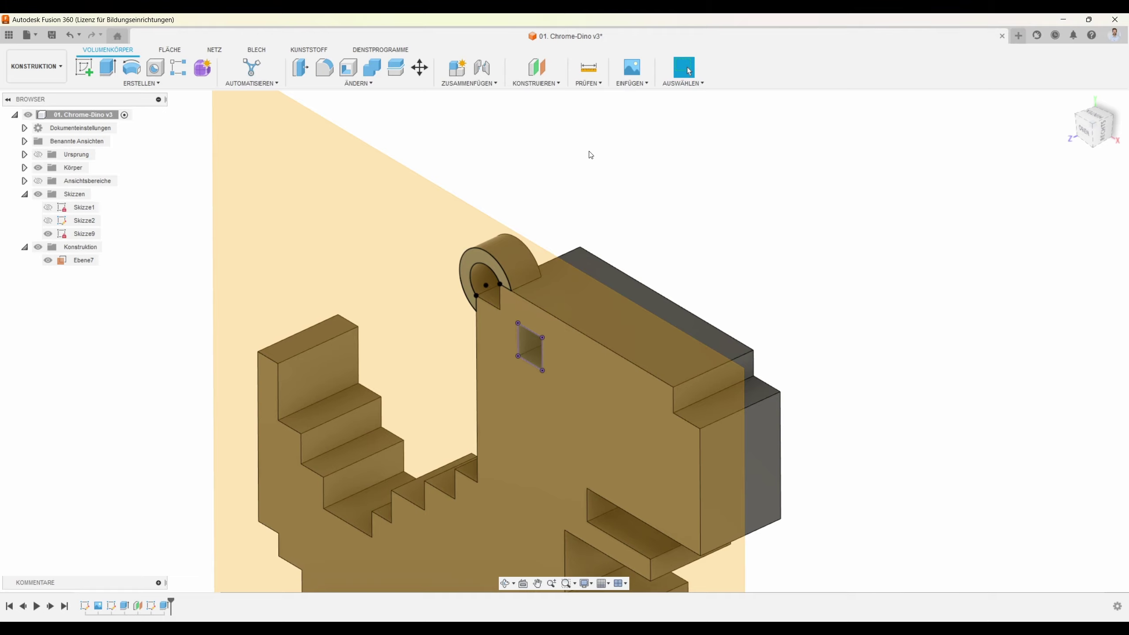
Hide the Skizzen and Konstruktion folders so the sketches and Ebene7 plane disappear
left_click(501, 267)
scroll(487, 254, "down", 3)
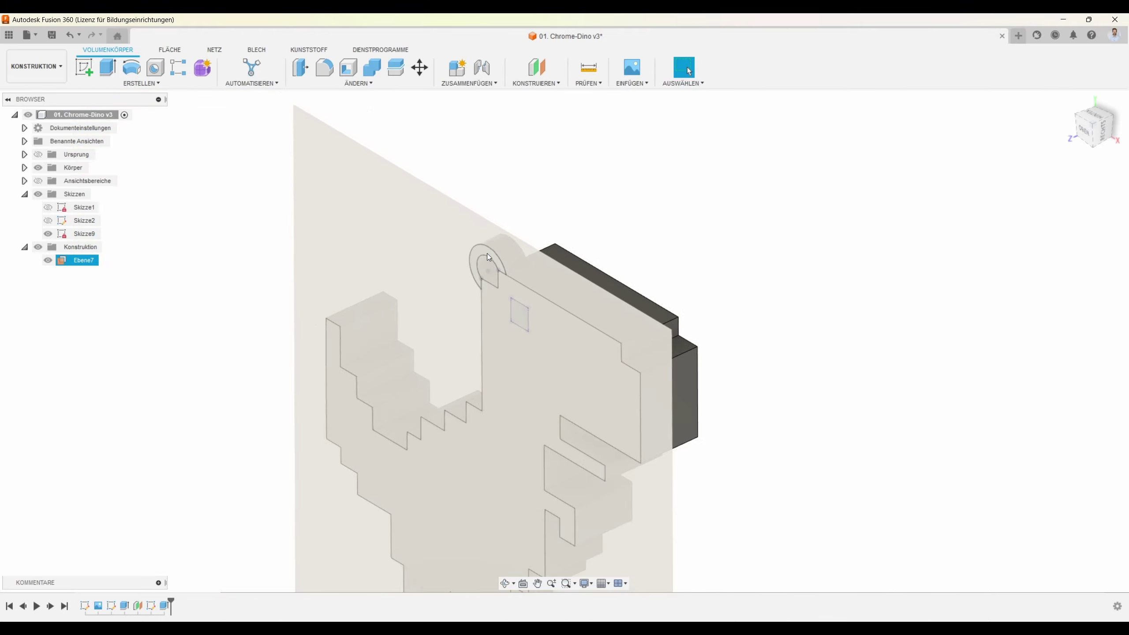
key("Escape")
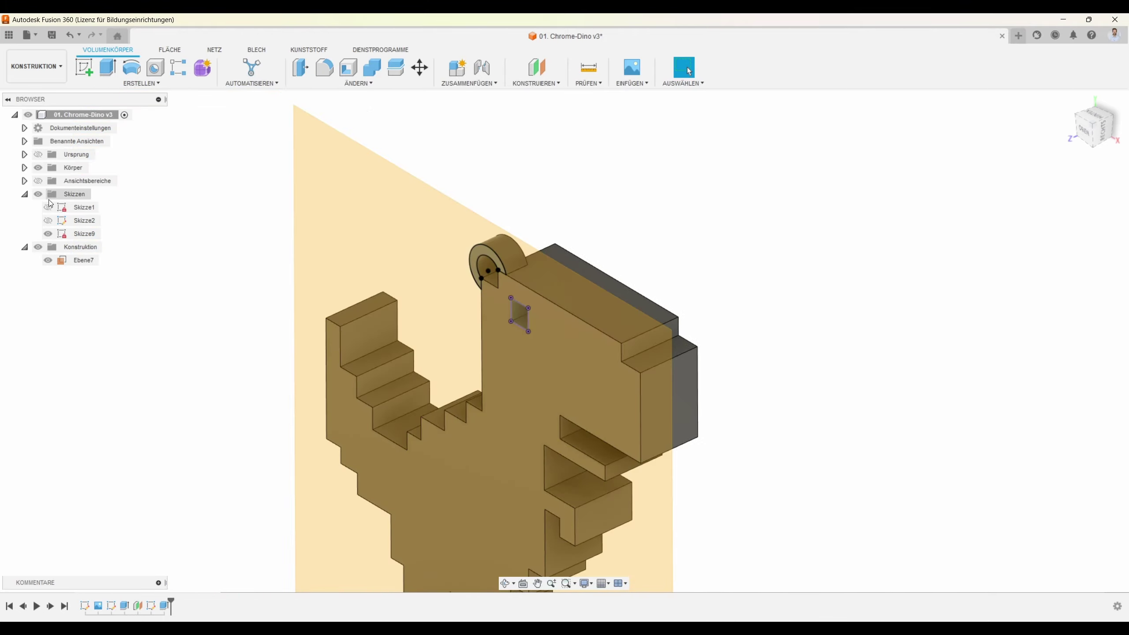
left_click(39, 195)
left_click(38, 247)
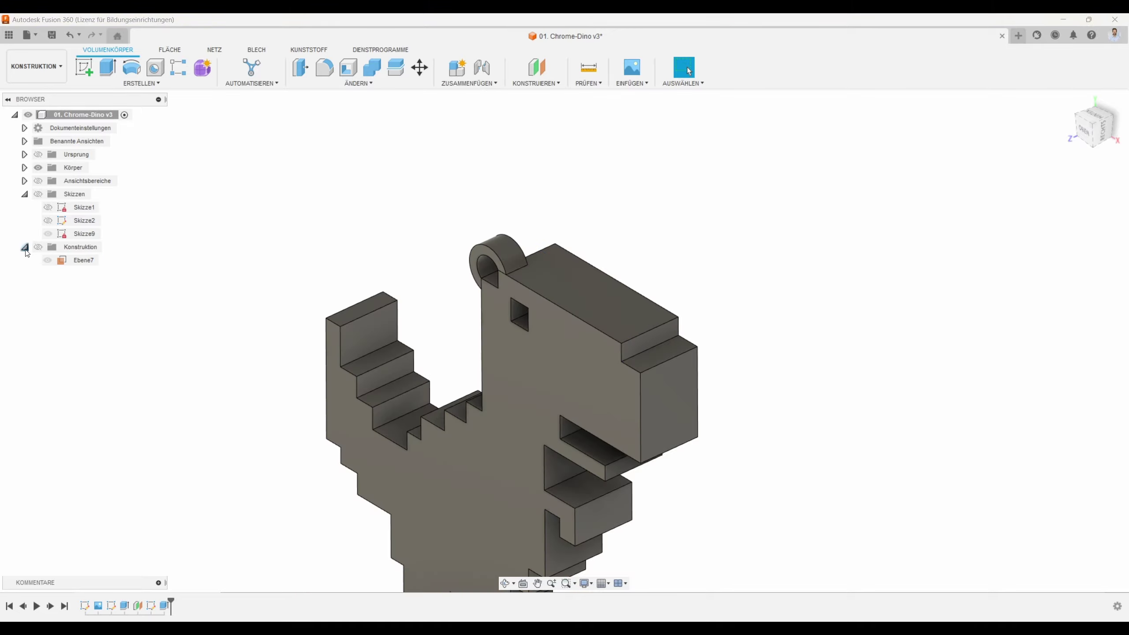
Orbit and zoom around the finished dino to check the ring sits flush at the head corner
scroll(501, 275, "up", 2)
scroll(513, 284, "up", 2)
mouse_move(513, 284)
middle_mouse_down("shift")
mouse_move(563, 219)
mouse_move(489, 249)
middle_mouse_up("shift")
scroll(563, 218, "down", 3)
scroll(463, 267, "up", 3)
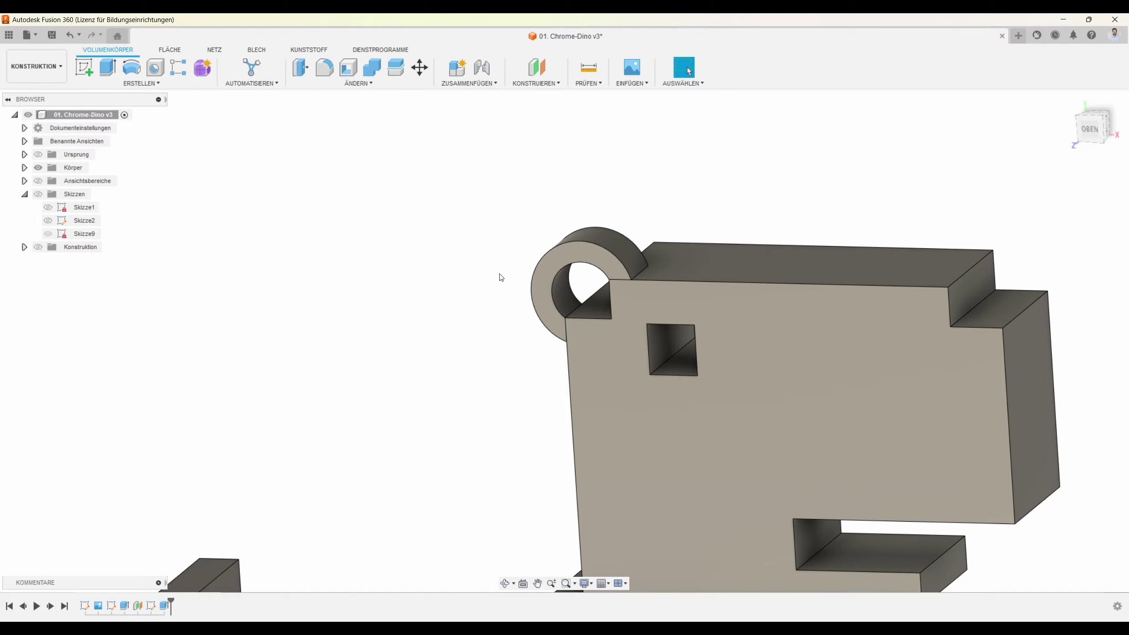
scroll(503, 277, "down", 2)
scroll(385, 285, "down", 2)
middle_click_drag(391, 270, 453, 290, "shift")
scroll(293, 169, "down", 4)
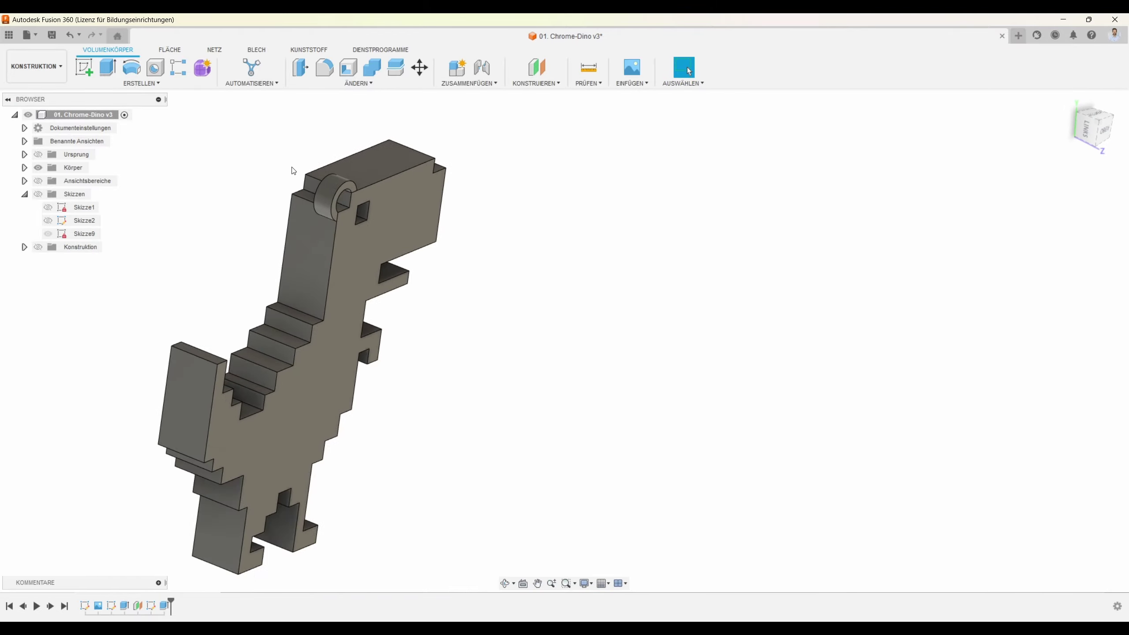
middle_click_drag(293, 170, 466, 158)
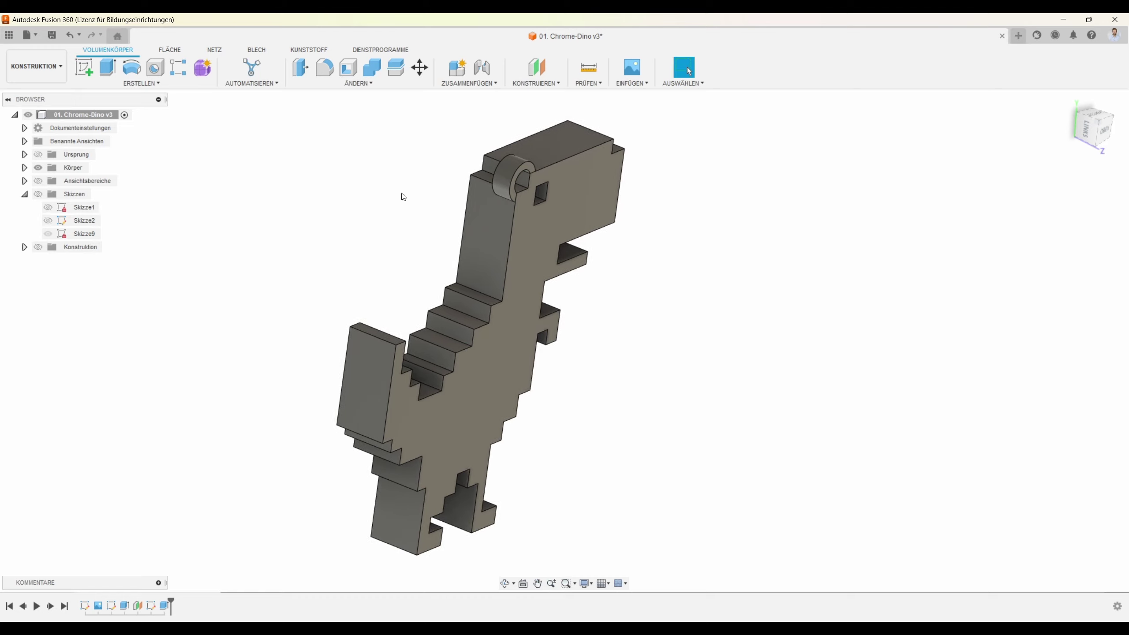
middle_click_drag(403, 197, 379, 197, "shift")
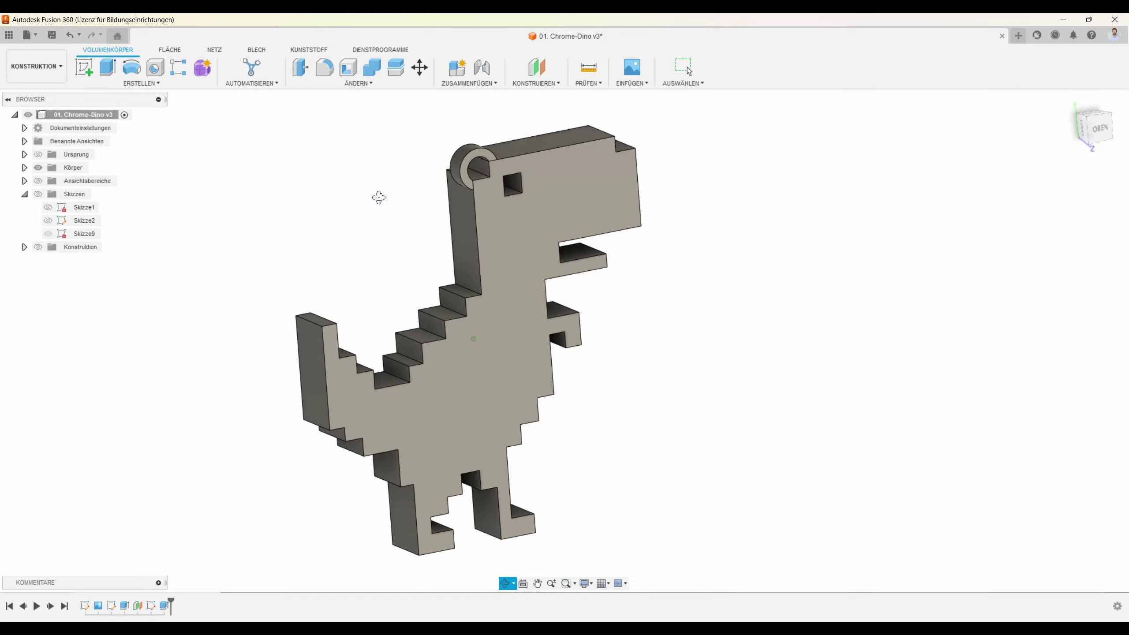
left_click(1085, 118)
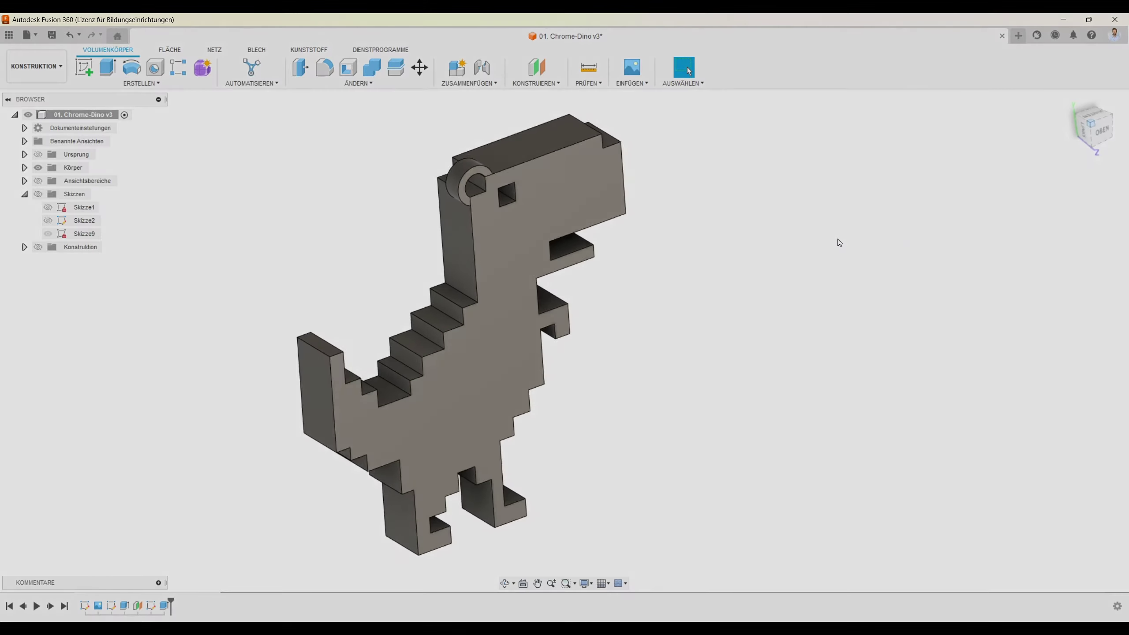